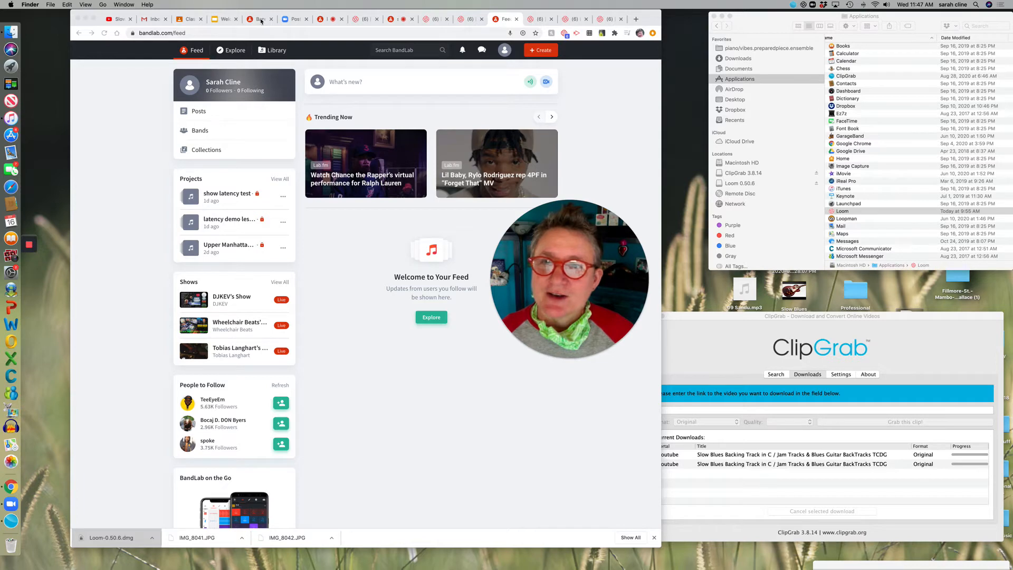
Step: View the 10:00 Band class activity in BandLab, return to the personal feed, and open the full project list
click(261, 21)
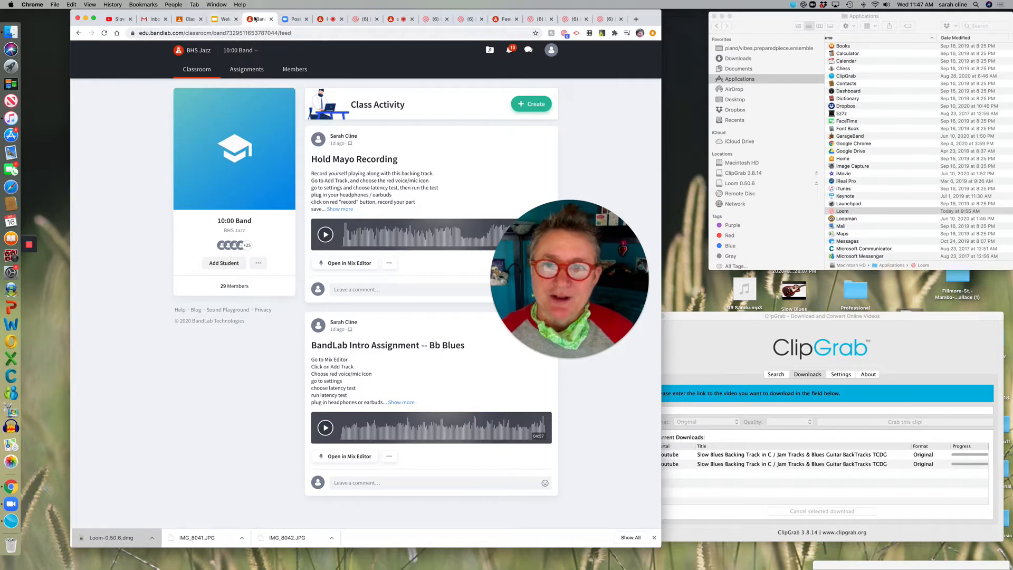
click(507, 20)
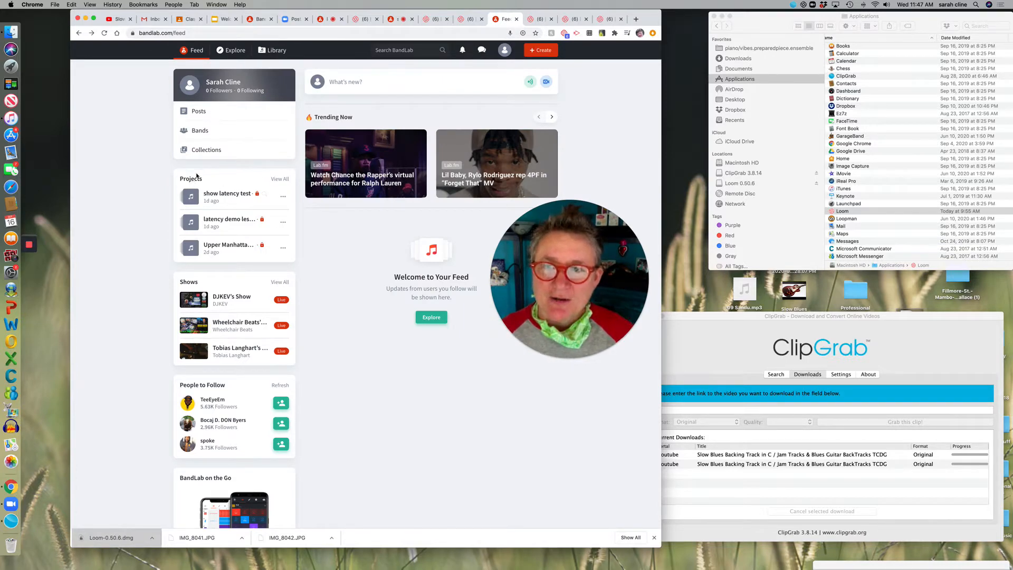
click(279, 180)
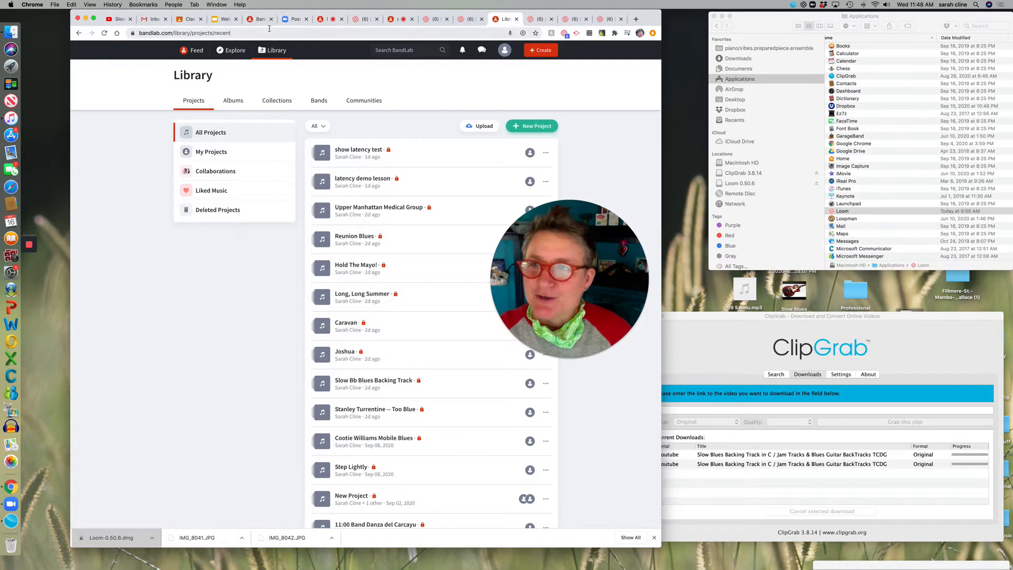
Step: Switch to the YouTube slow blues backing track video and try to paste its link into ClipGrab's download field
click(117, 20)
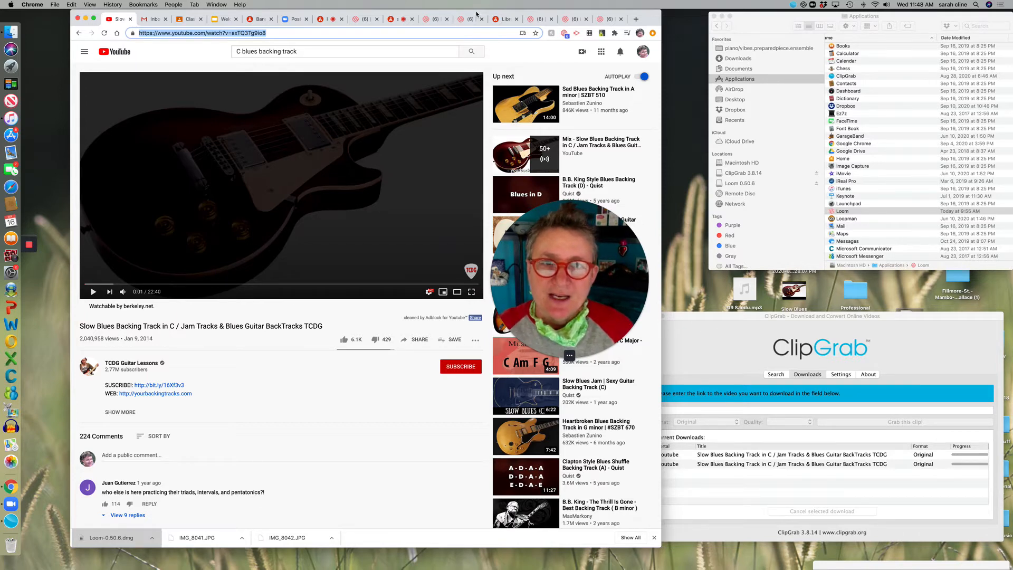
drag(476, 13, 454, 11)
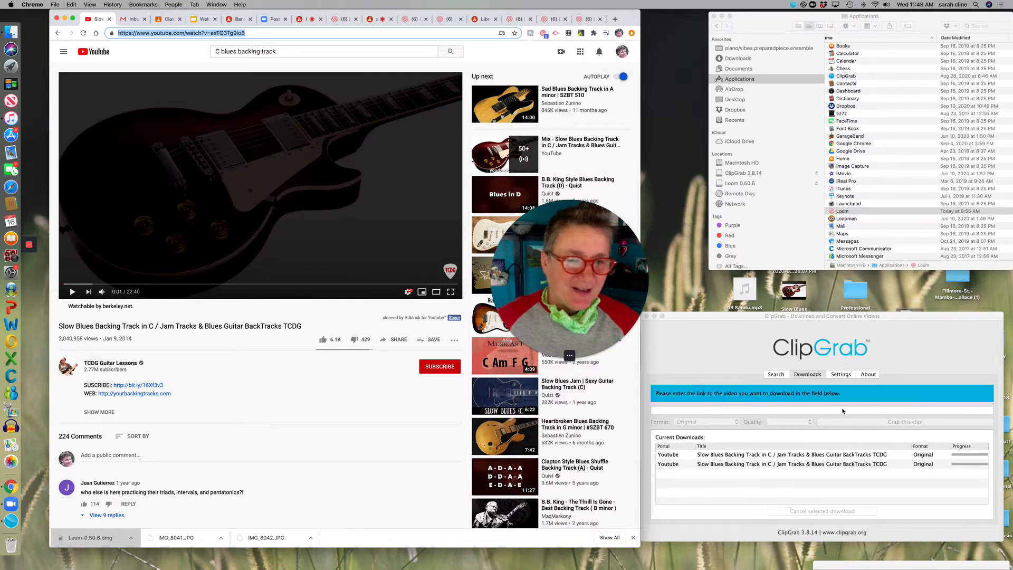
click(695, 409)
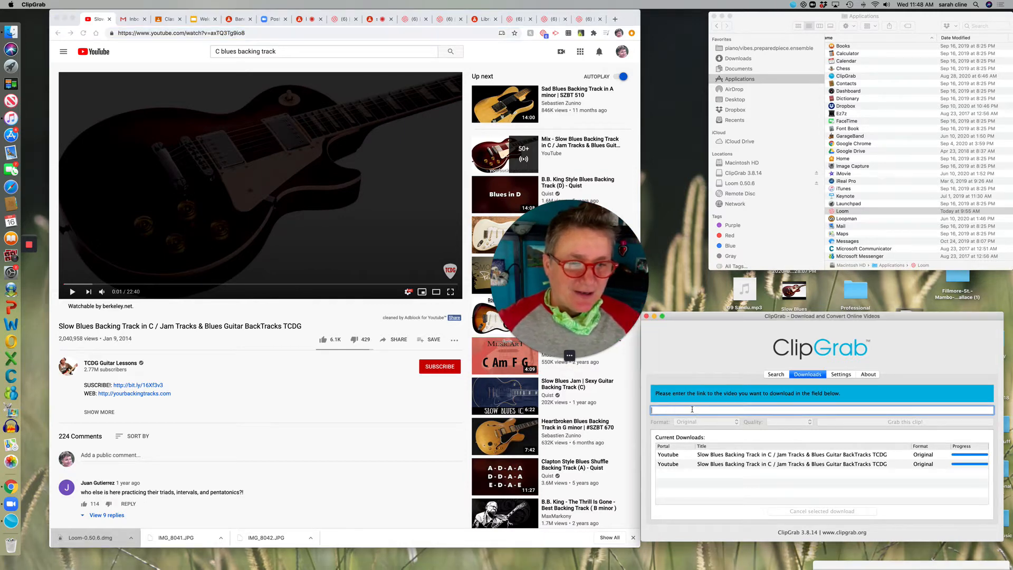
key(super+v)
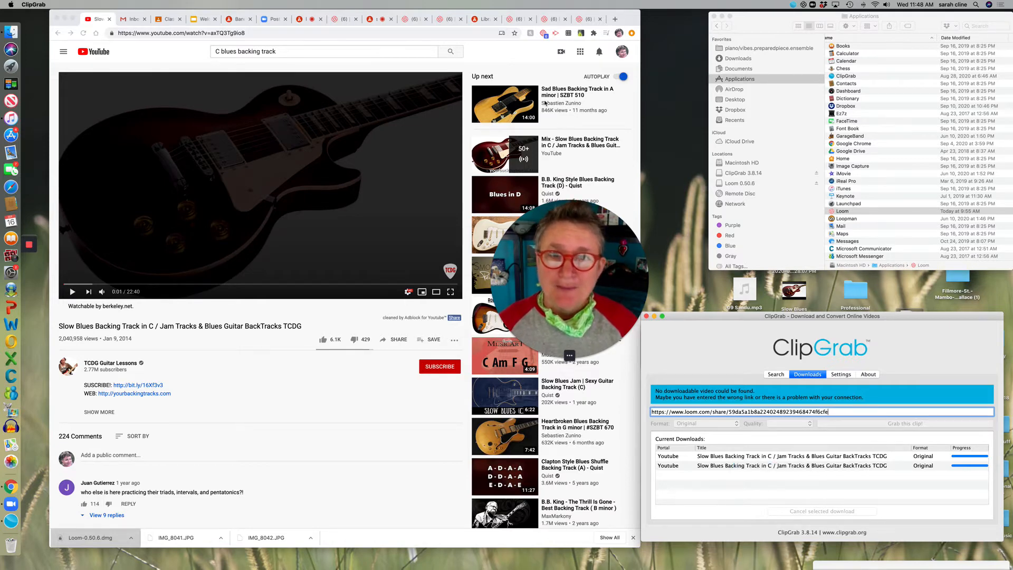
Step: Switch to BandLab, create a new project, and import the Slow Blues Backing Track TCDG-1.mp4 video from the Desktop as its track
click(485, 19)
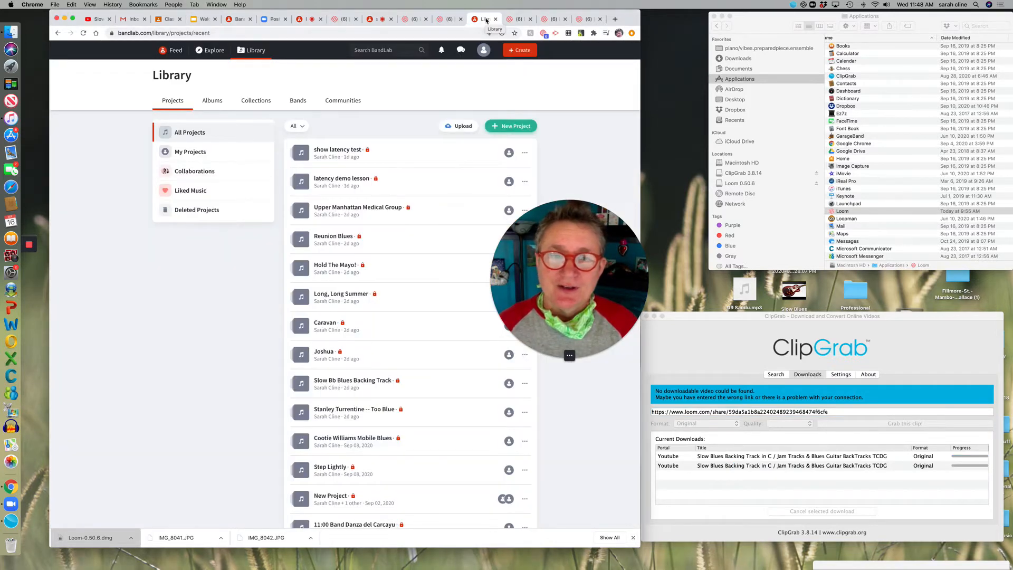
click(521, 52)
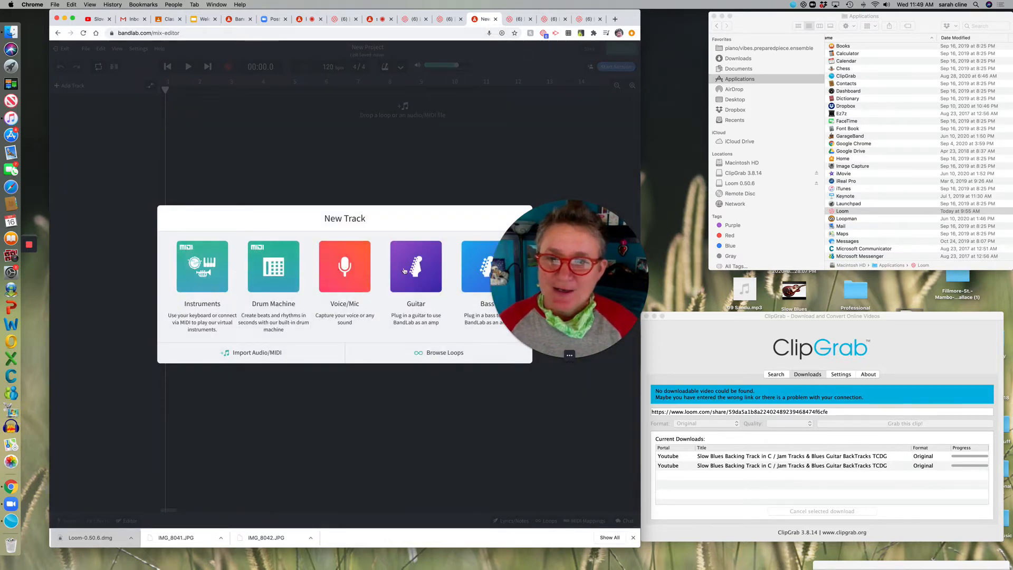
drag(544, 212, 574, 198)
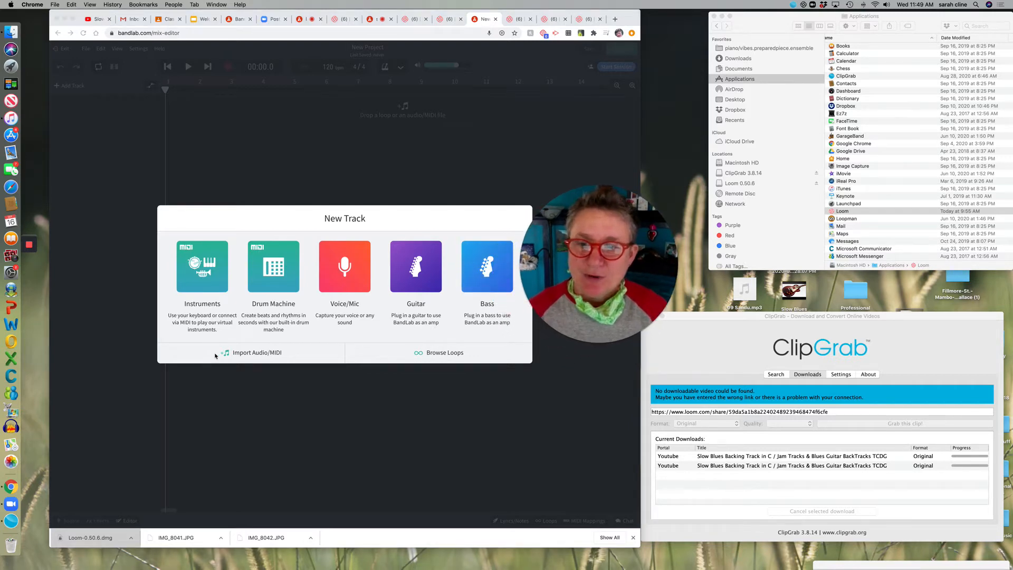
click(251, 353)
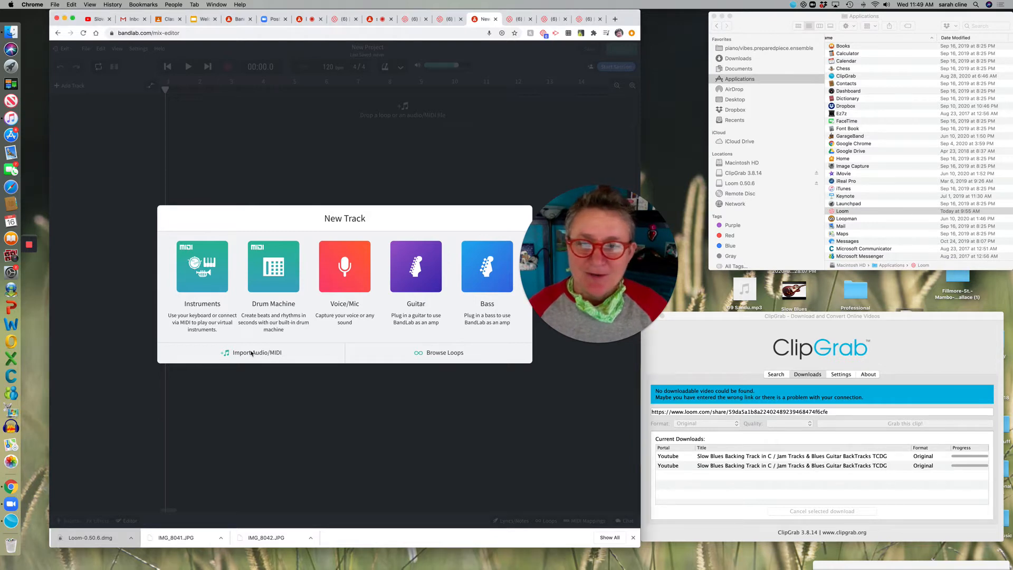
click(251, 353)
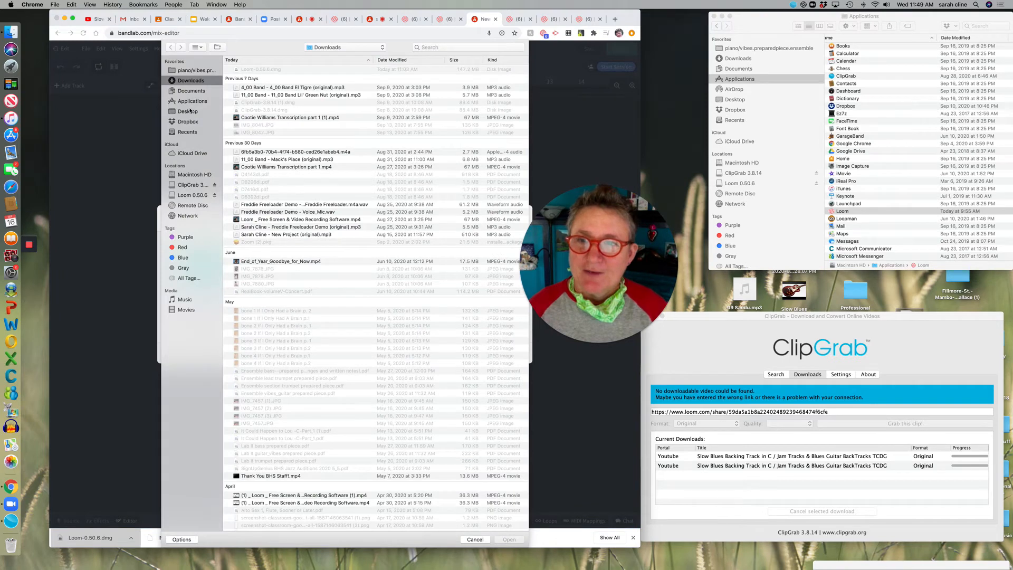
click(187, 111)
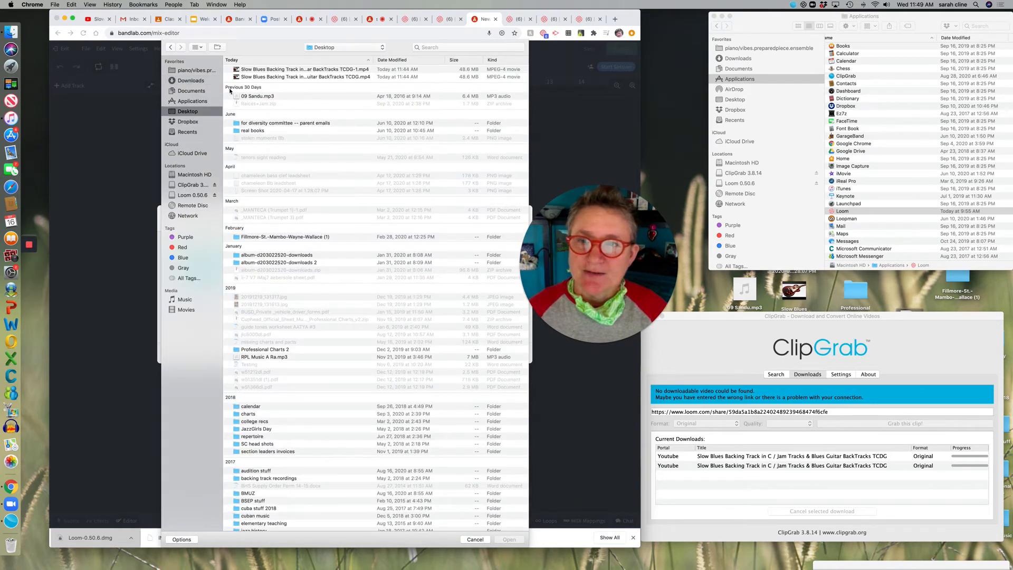
click(258, 70)
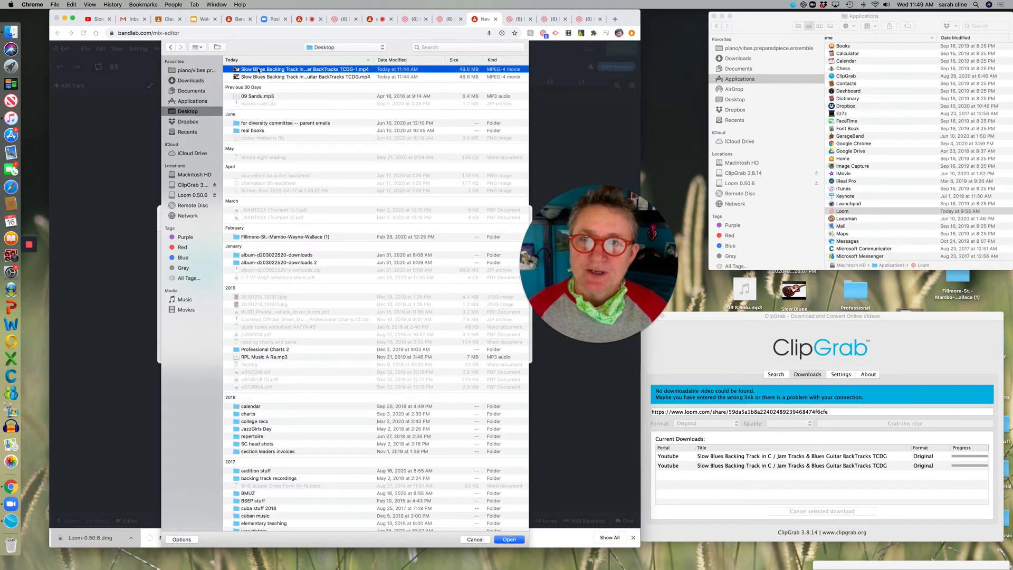
click(508, 540)
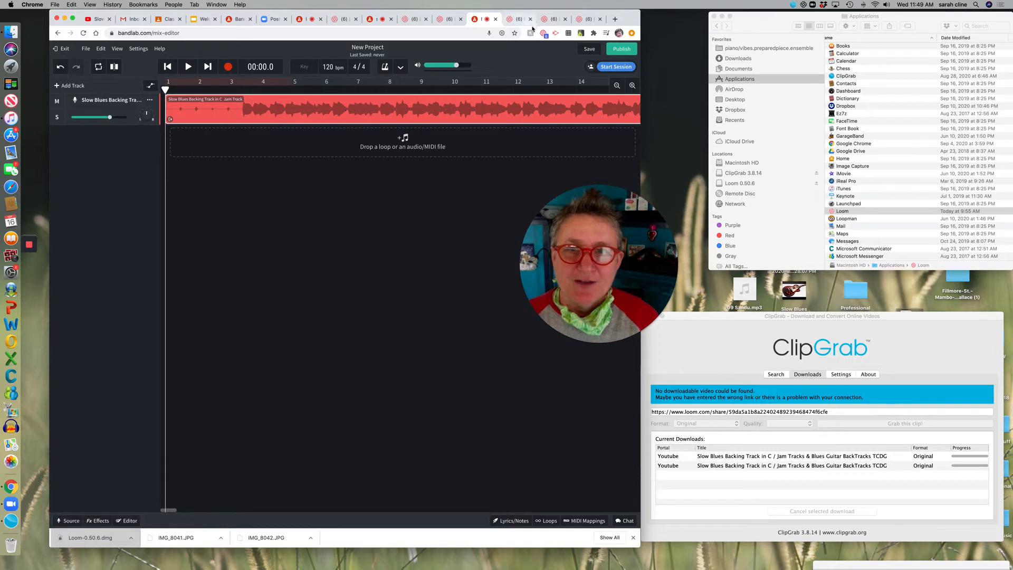
Step: Rename the project "Slow Blues in C Backing Track" and save it
triple_click(371, 48)
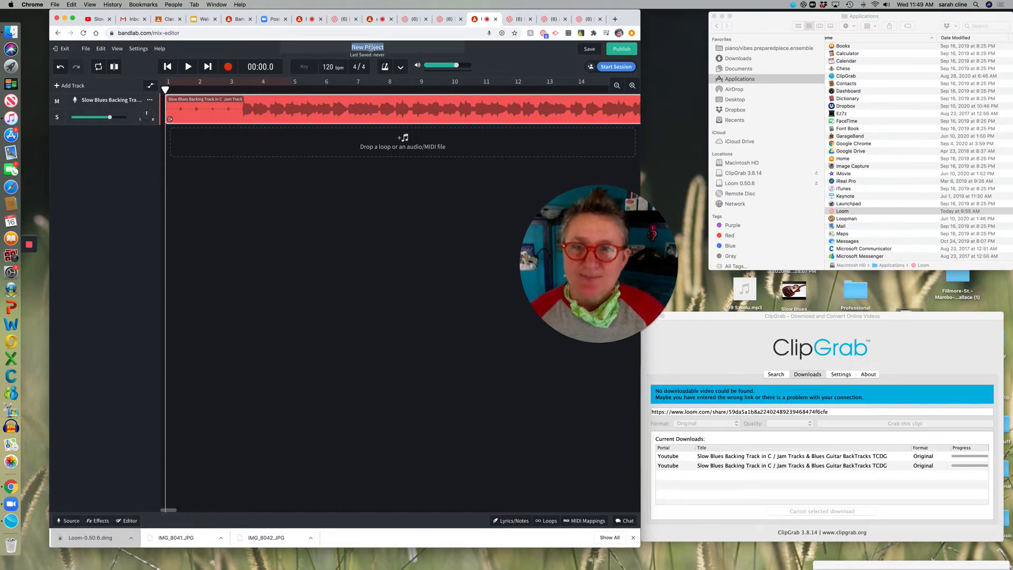
text(Slow )
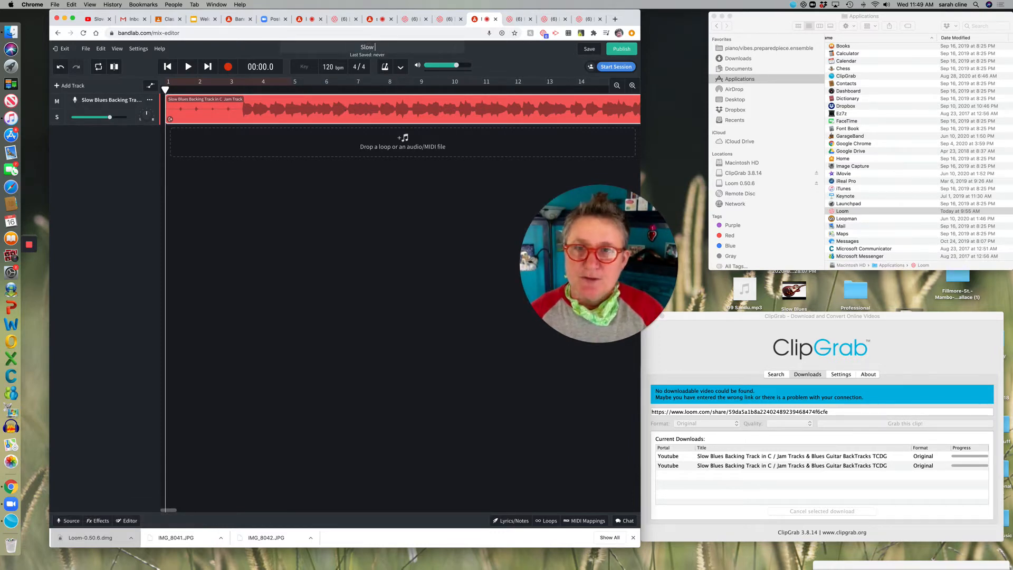
text(Blues in C B)
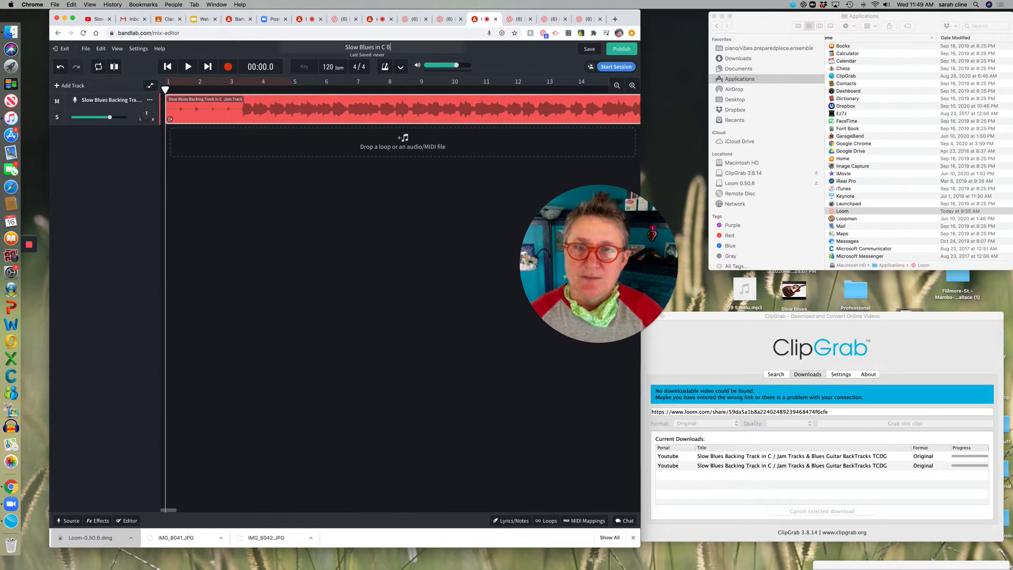
text(acking Track)
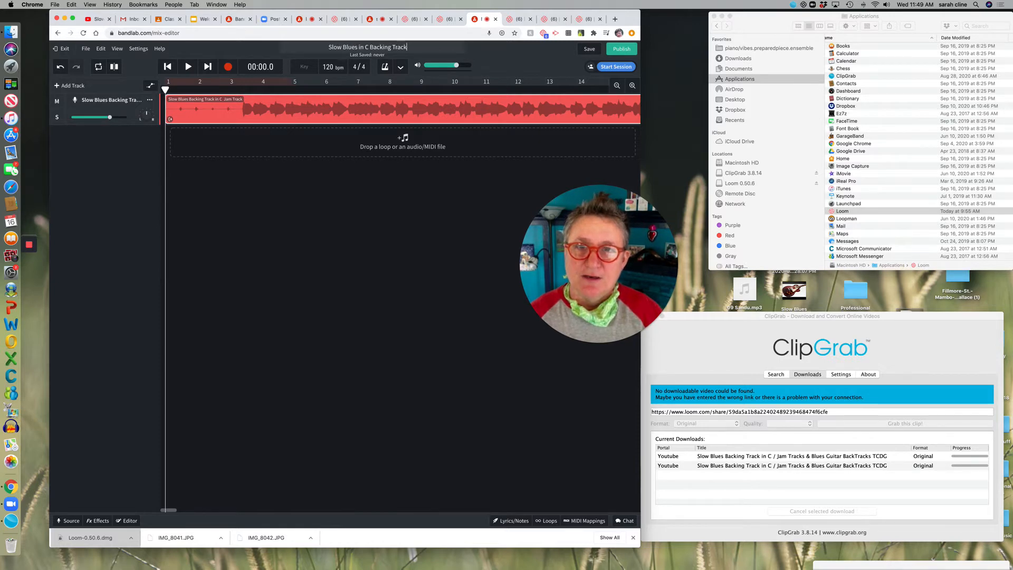
click(594, 50)
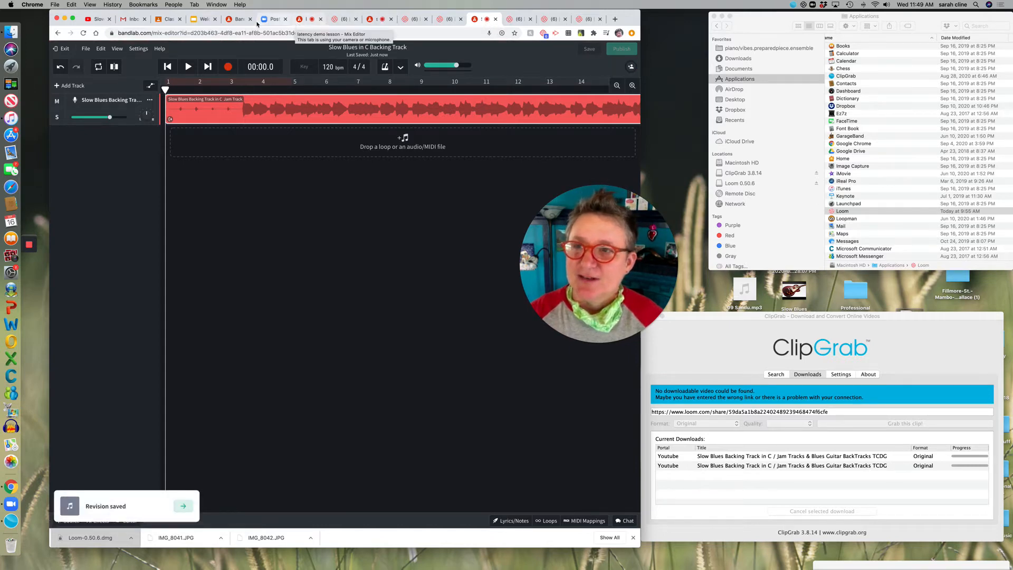
Step: Start a new assignment in the 10:00 Band classroom and title it "Slow Blues in C"
click(239, 19)
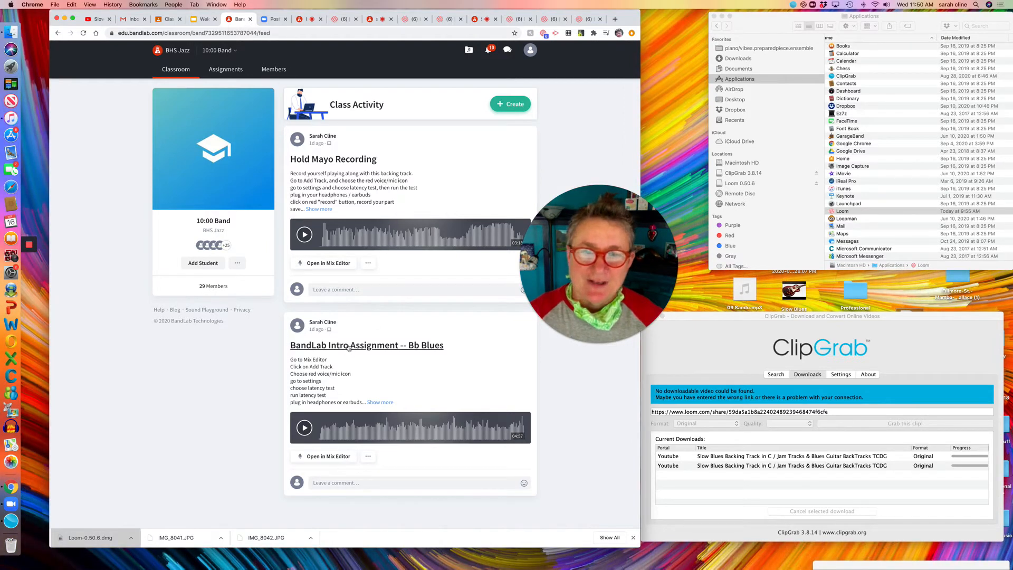
click(510, 105)
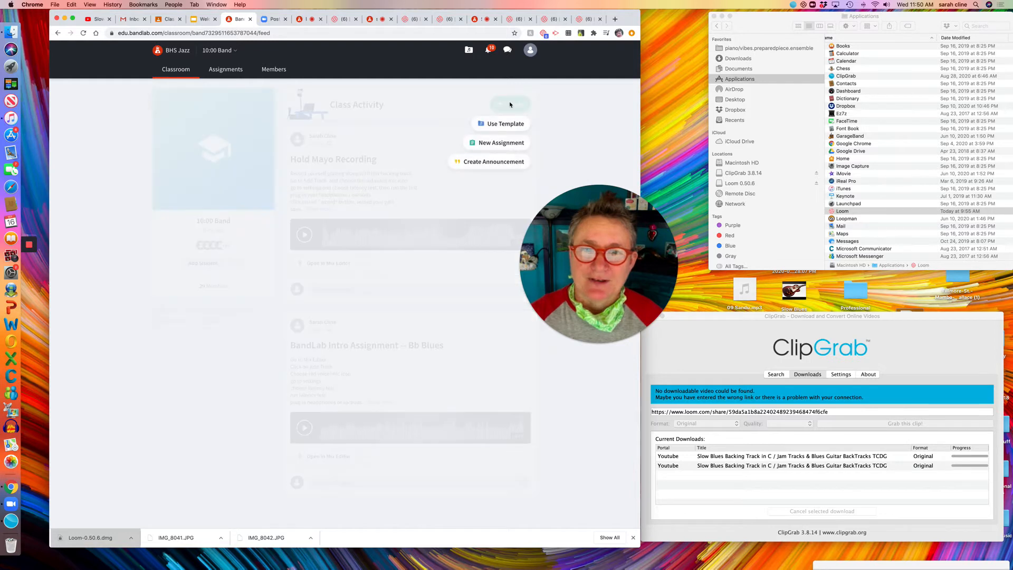
click(509, 144)
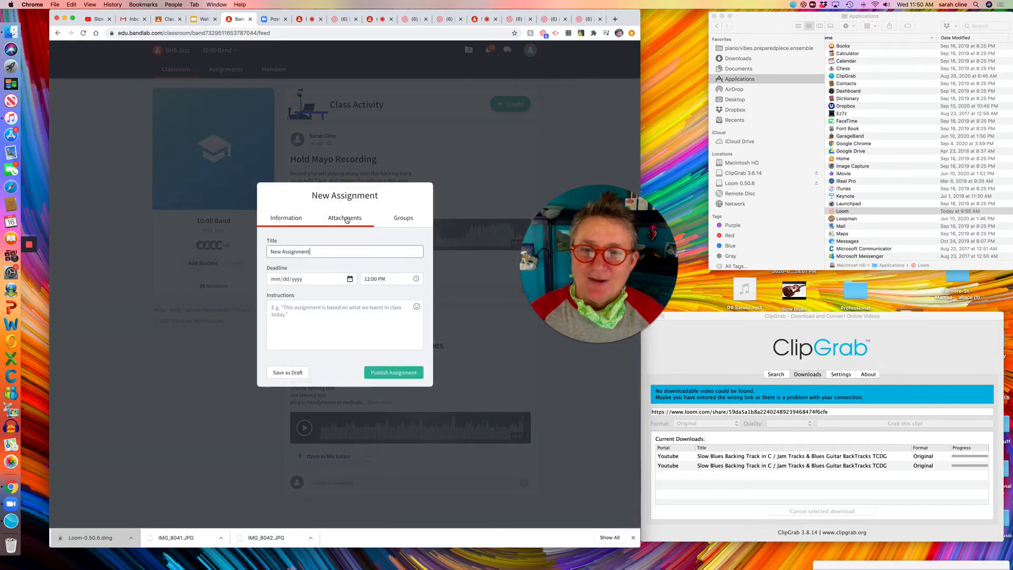
triple_click(321, 253)
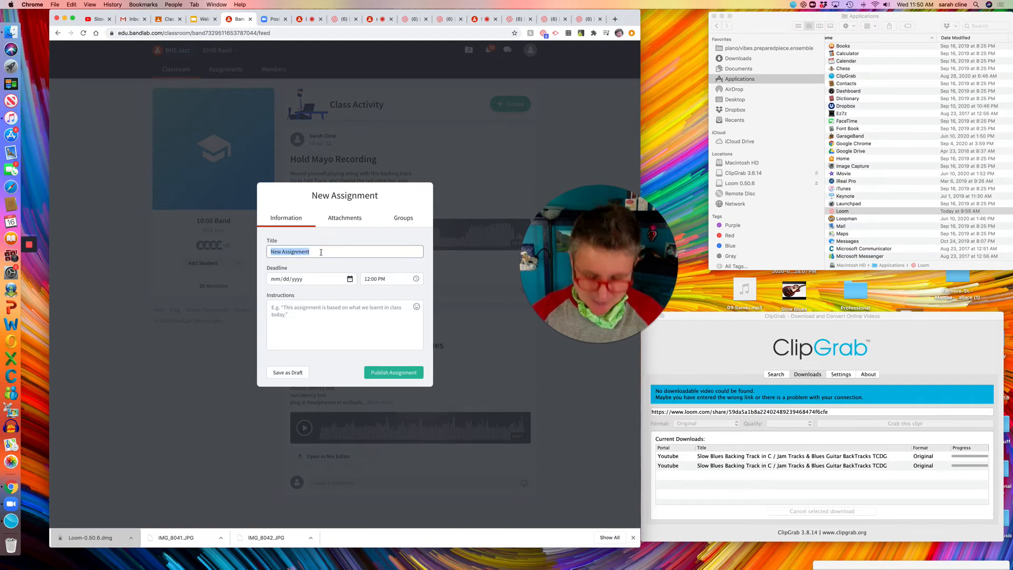
text(Slow b)
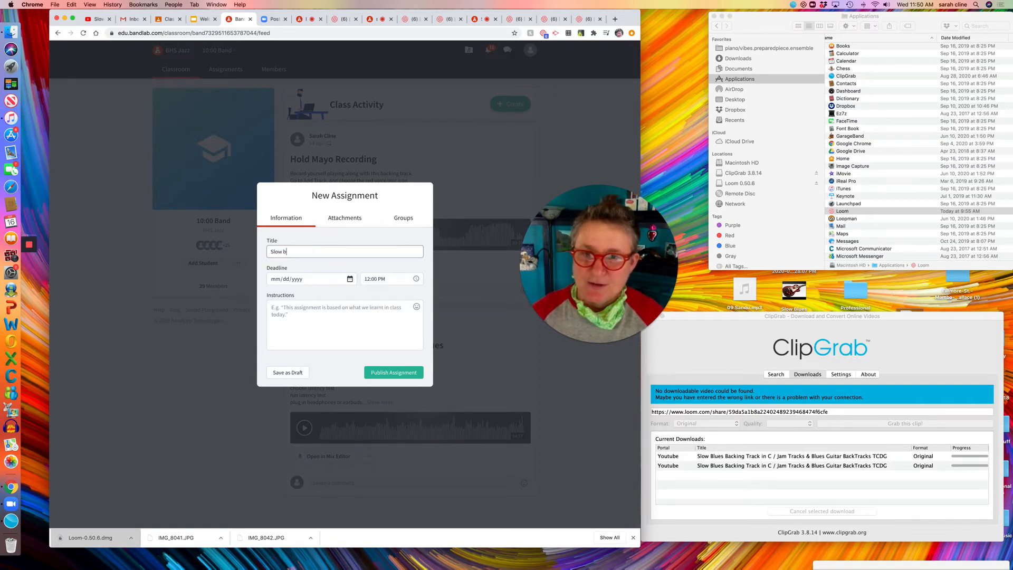
key(BackSpace)
text(Blues in C)
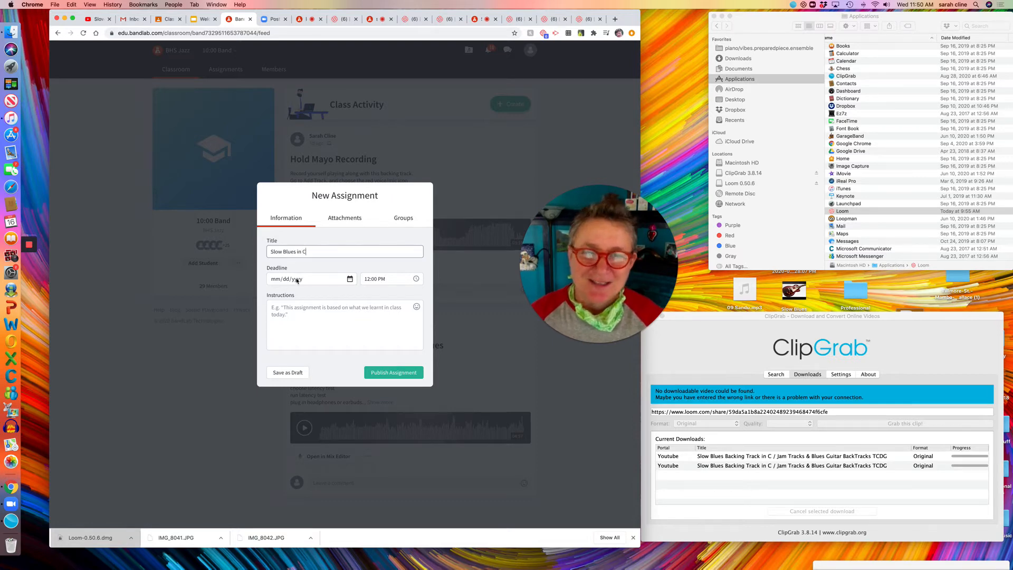
Step: Set the assignment's deadline date to 11/13/2020
click(351, 279)
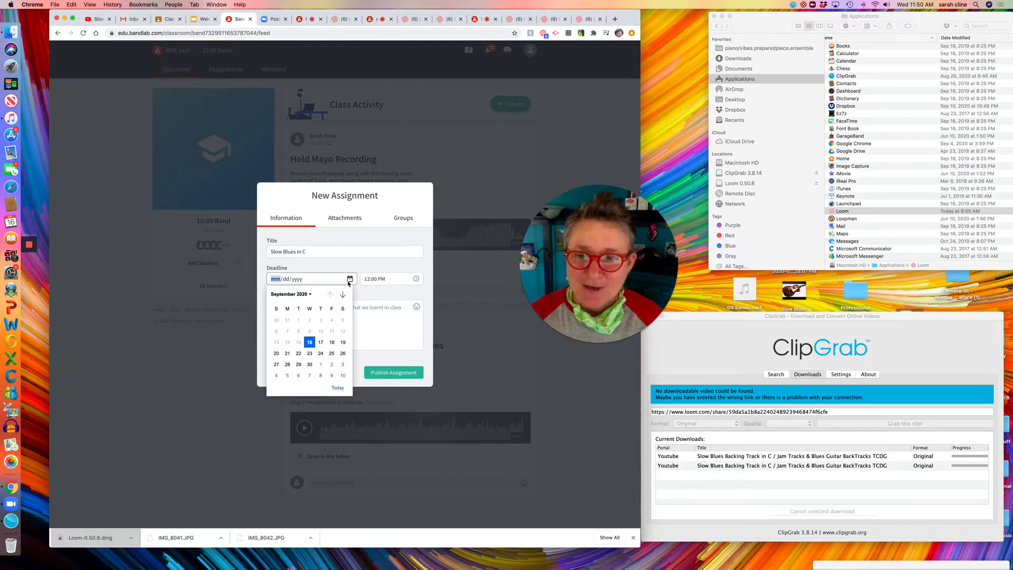
click(311, 296)
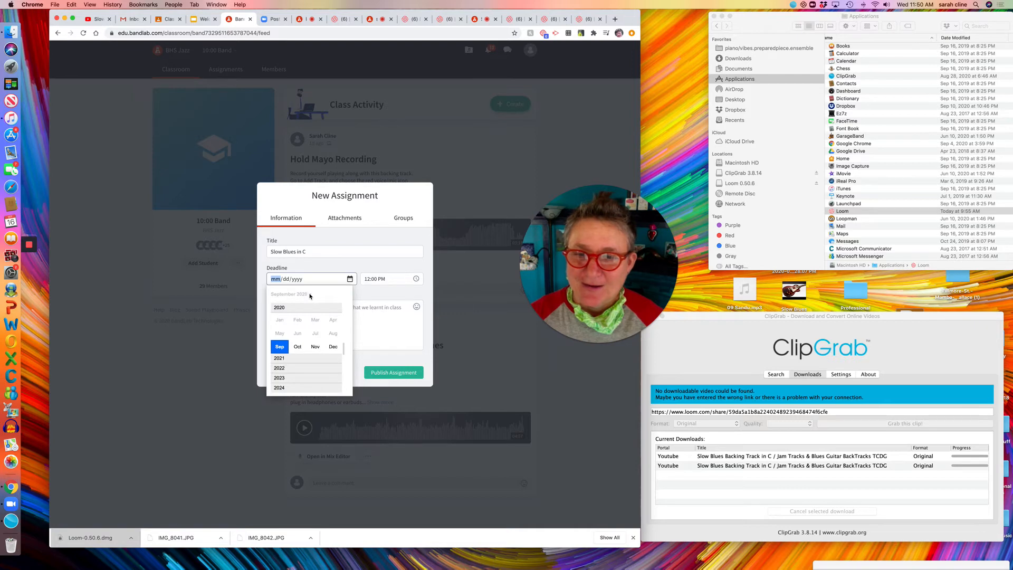
click(316, 347)
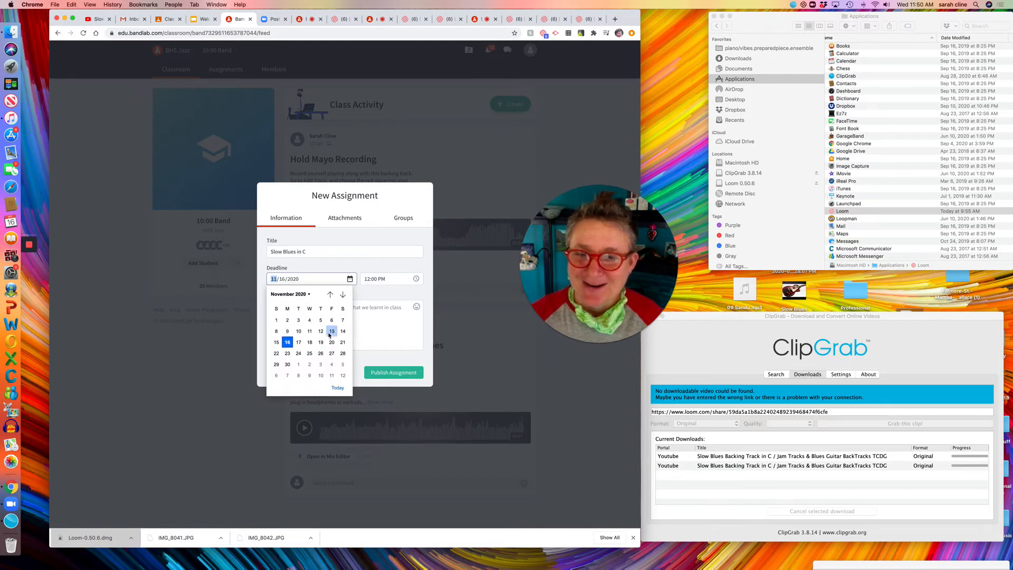
click(331, 331)
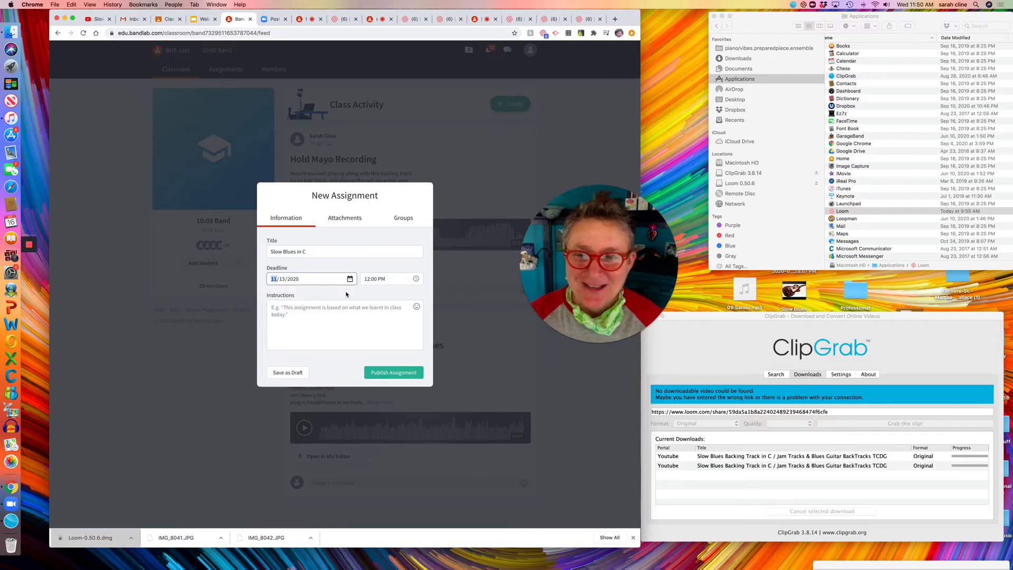
Step: Attach "Slow Blues in C Backing Track" from the library as the assignment's audio source, and return to the assignment information
click(352, 221)
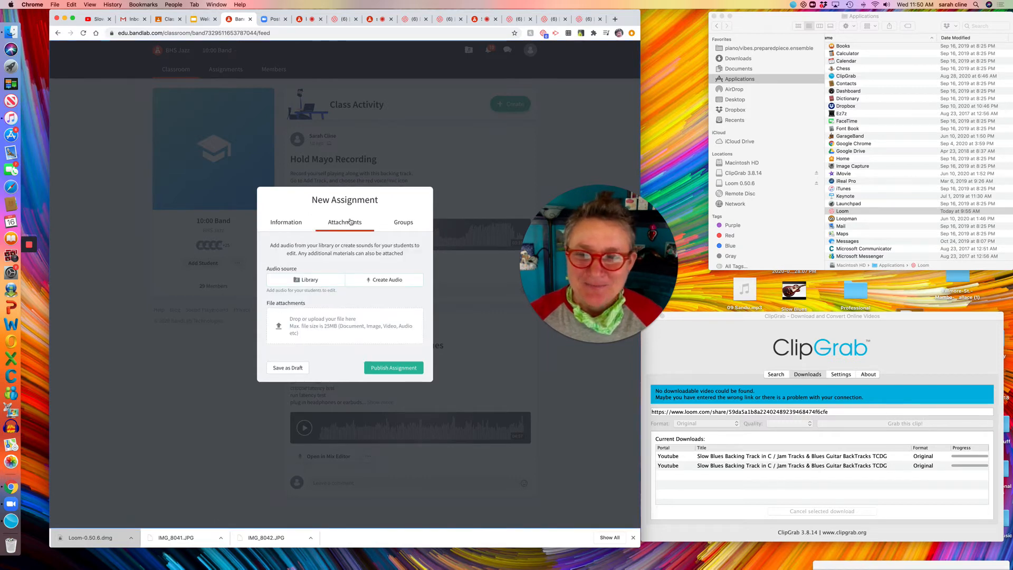
click(313, 280)
click(313, 280)
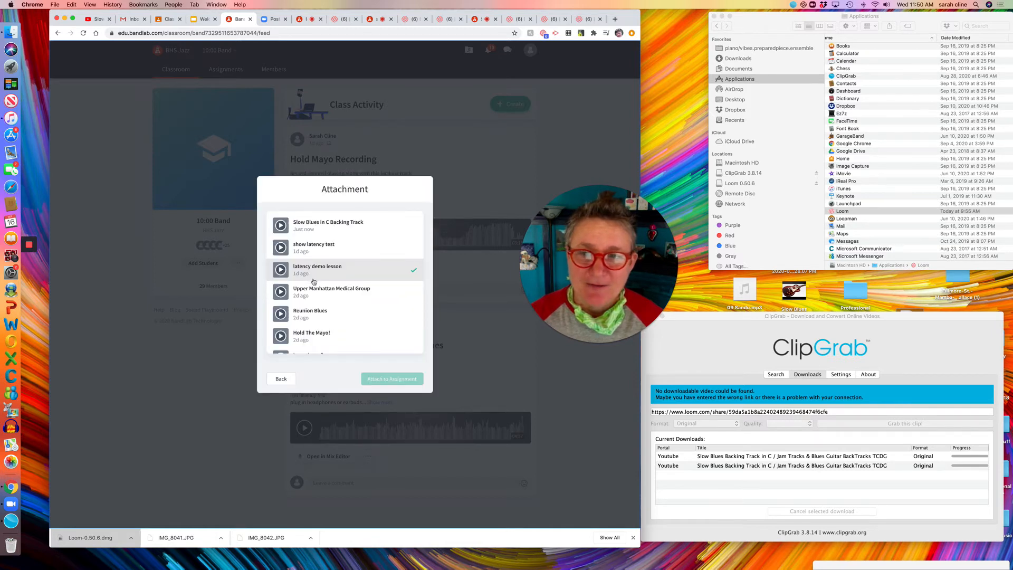
click(311, 225)
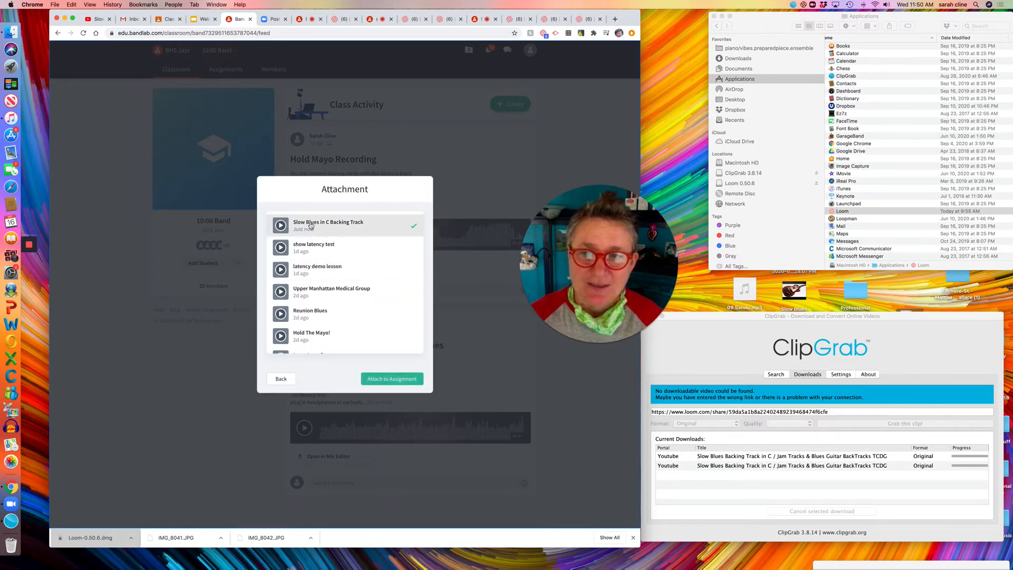
click(408, 380)
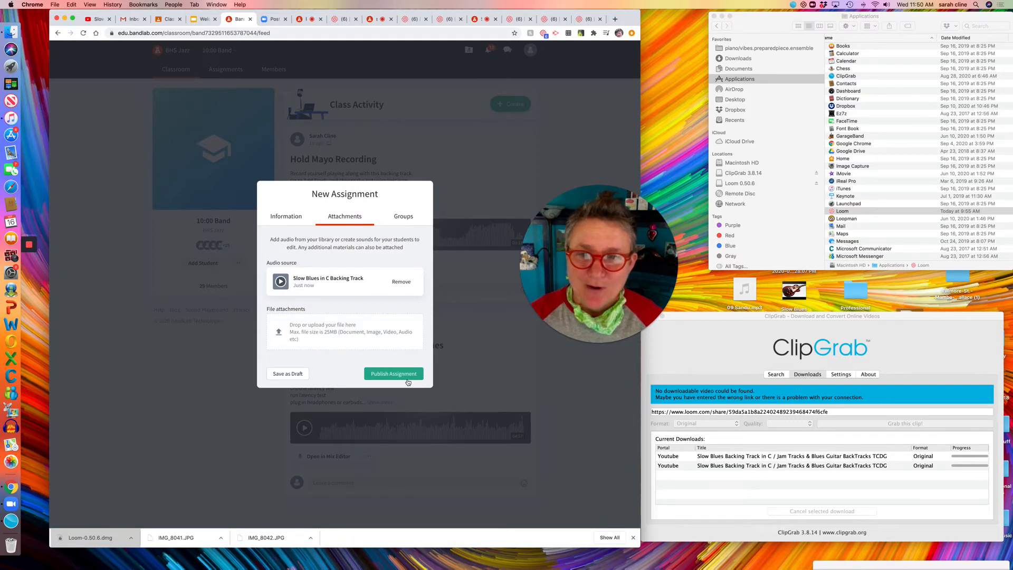
click(286, 221)
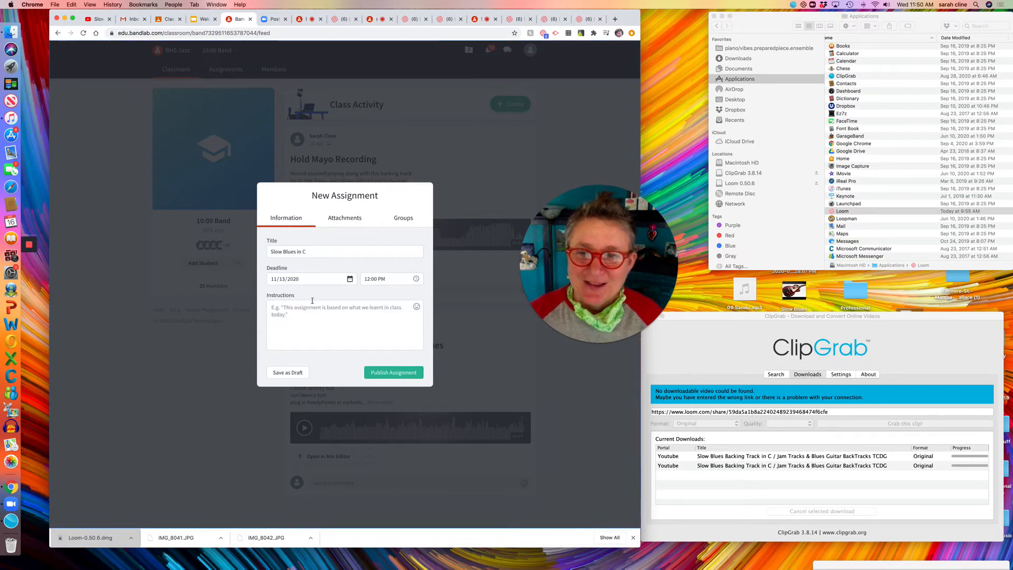
Step: Enter the instructions "play along with the backing track. fix any latency issues you may have and turn it in." and publish the assignment
click(302, 309)
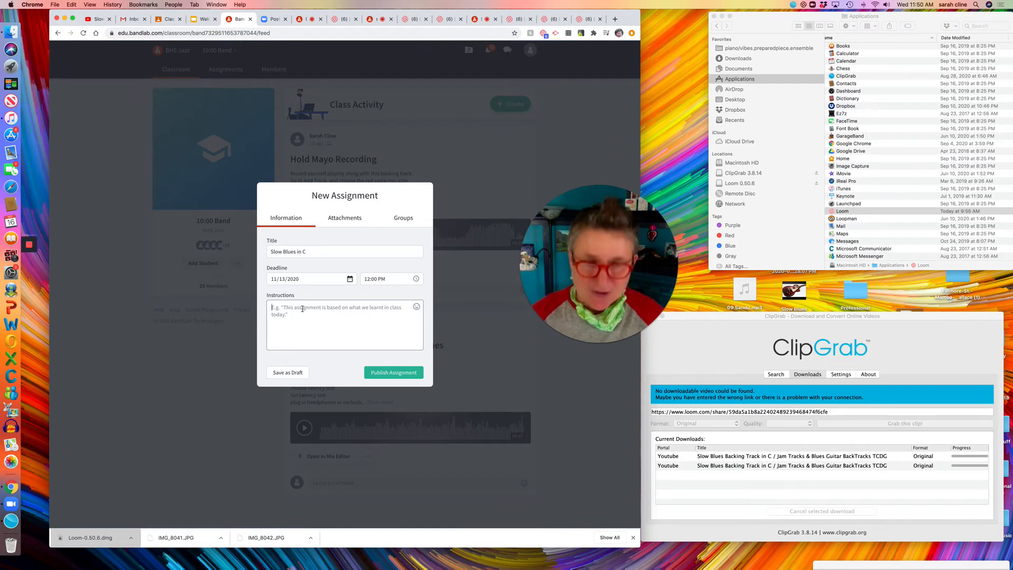
text(play along with th)
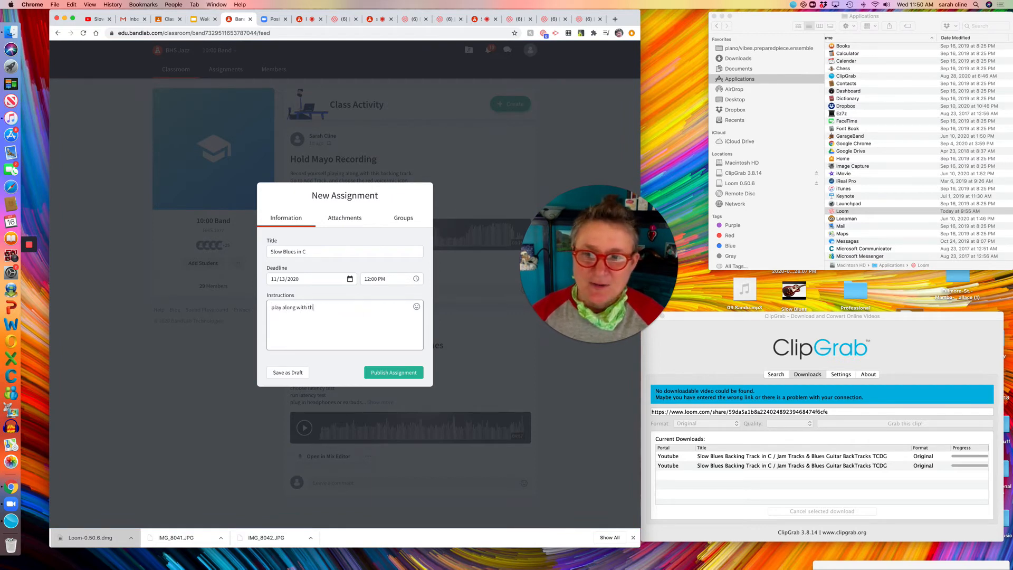
text(e backing trac)
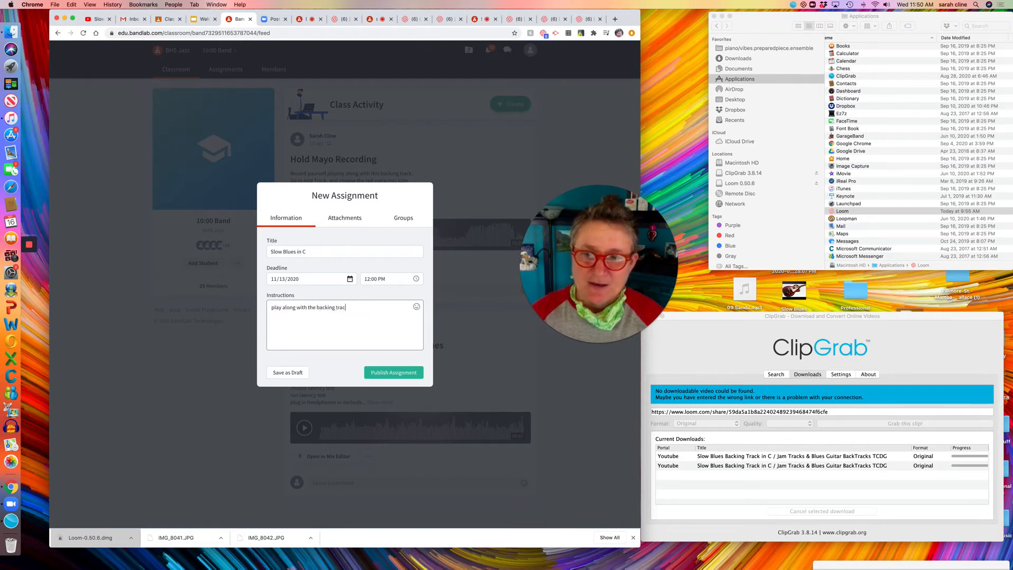
text(k.  fix an)
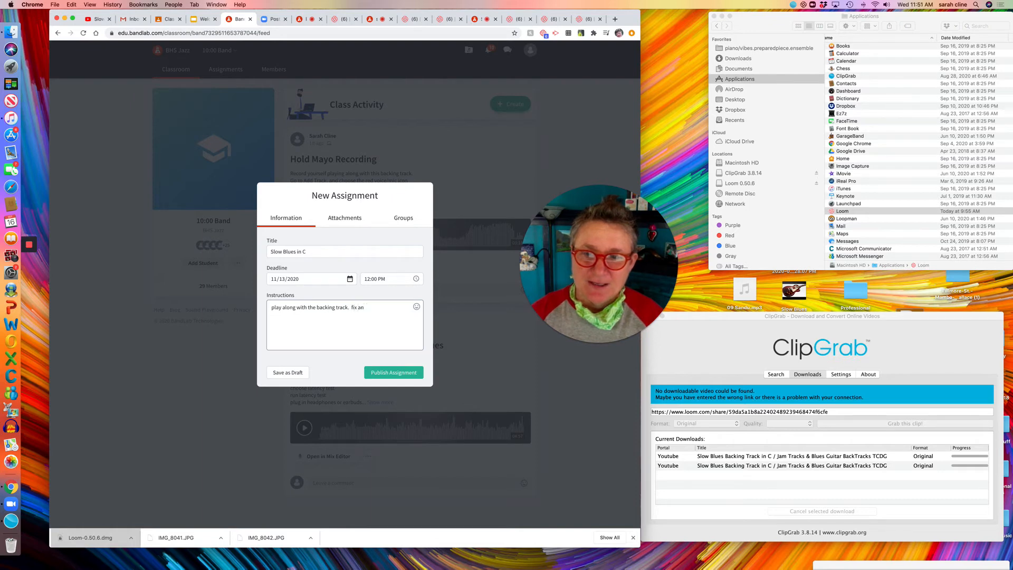
text(y latency issu)
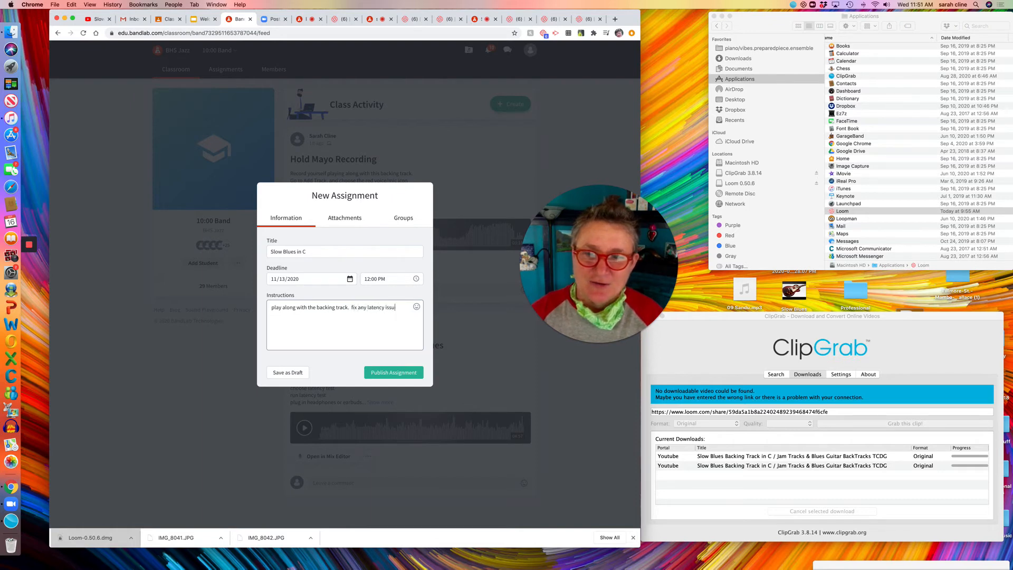
text(es you may have and)
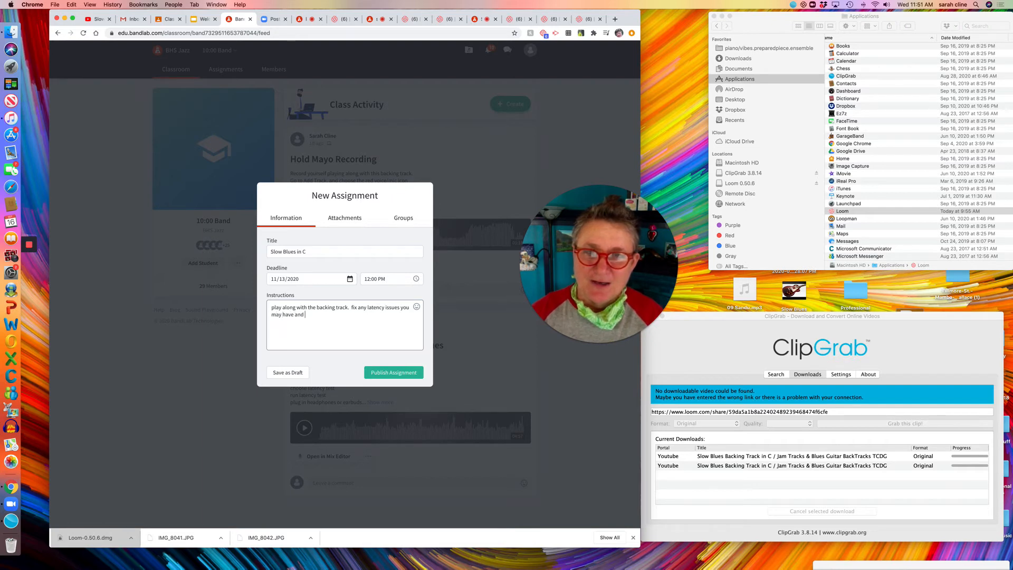
text( turn it in.)
click(388, 373)
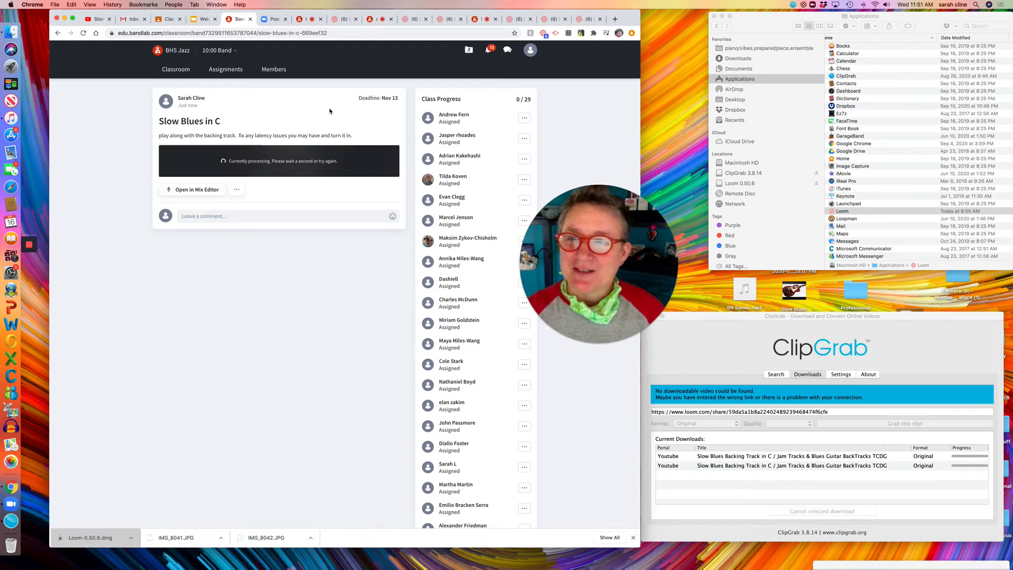
Step: View the 10:00 Band assignment list, and open the "Cootie transc." assignment in the 11:00 Band classroom
click(222, 73)
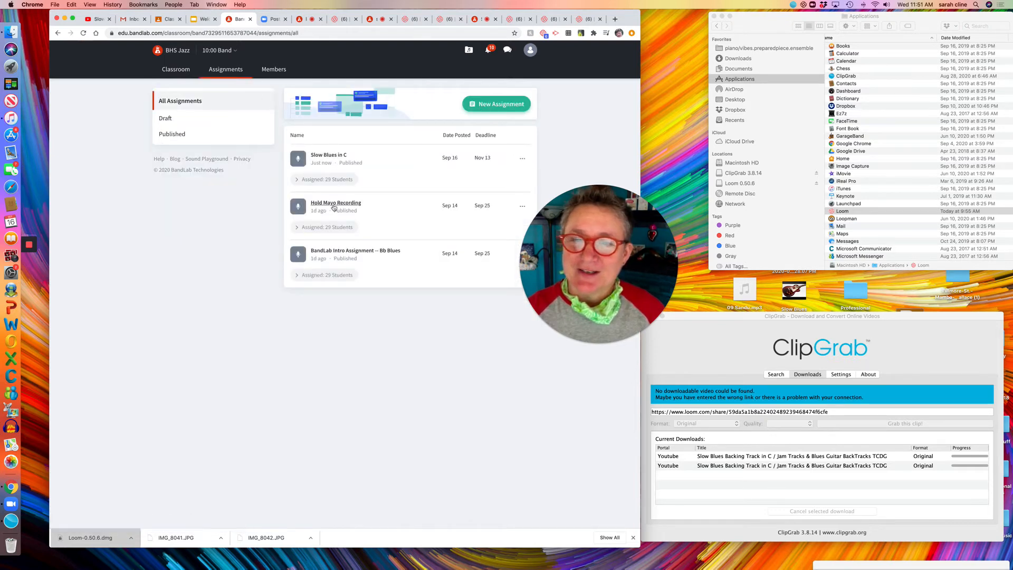
click(218, 52)
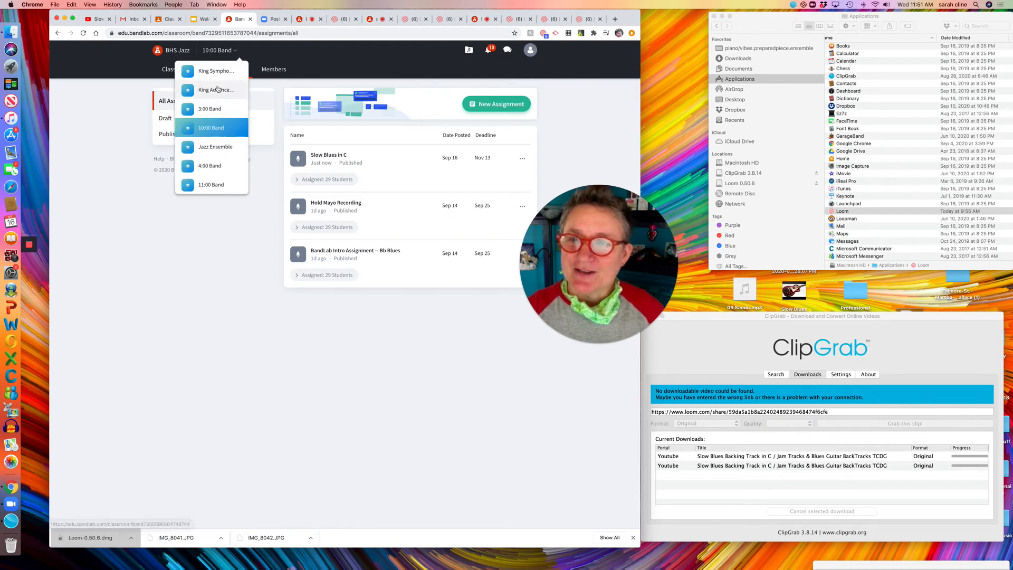
click(216, 184)
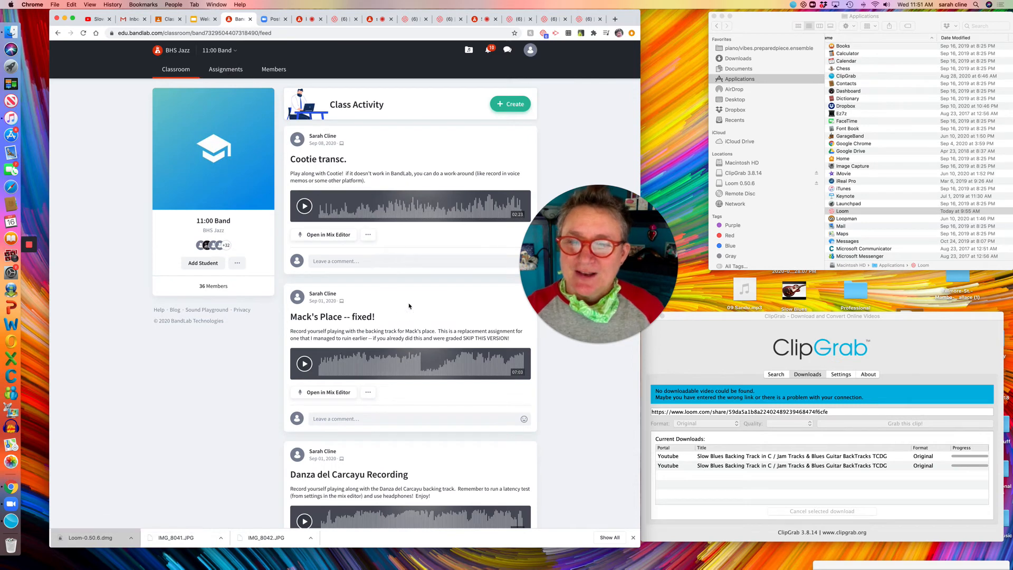
click(329, 162)
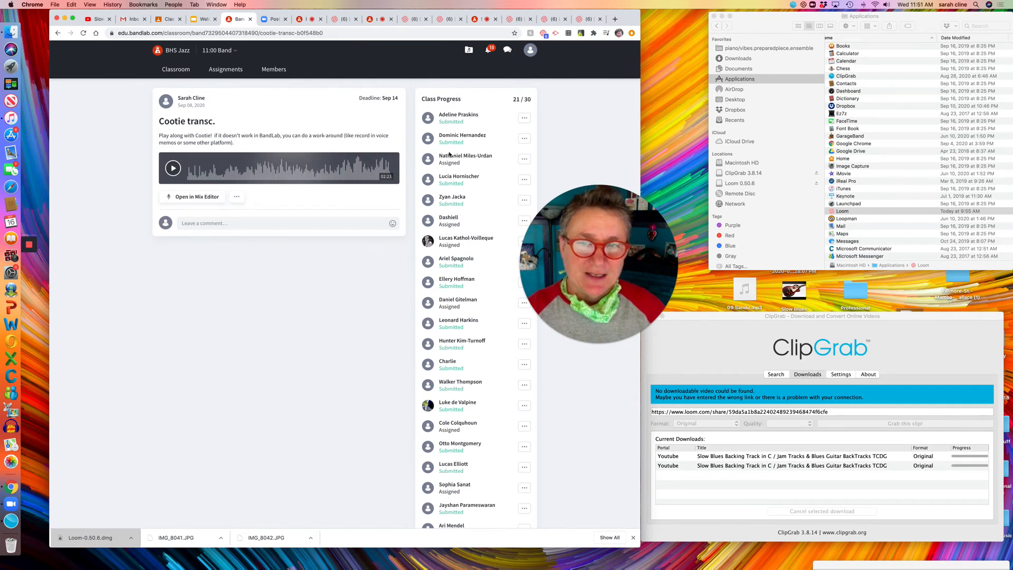
Step: View the first listed student's submitted solution and open it in the Mix Editor
click(525, 119)
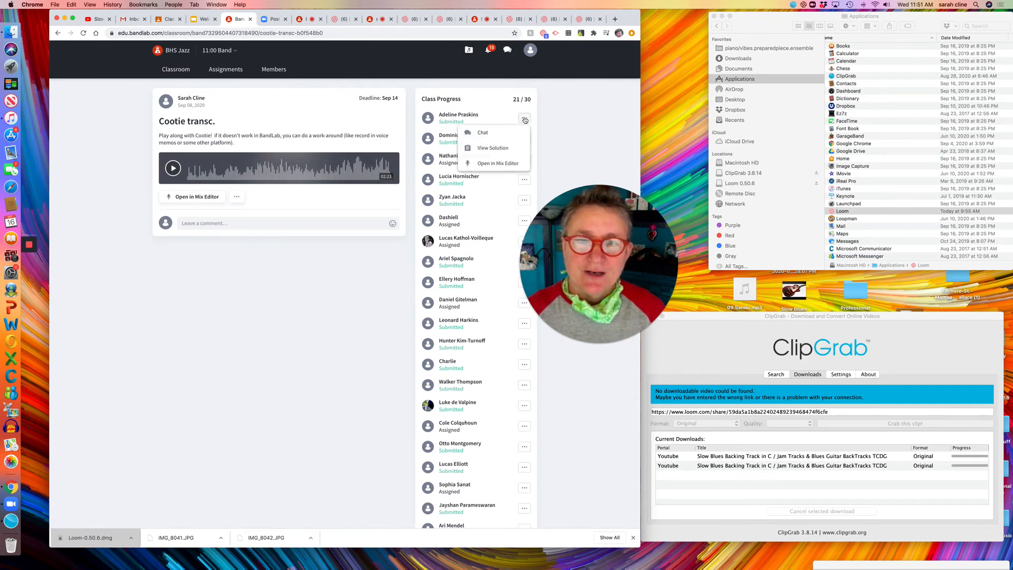
click(487, 150)
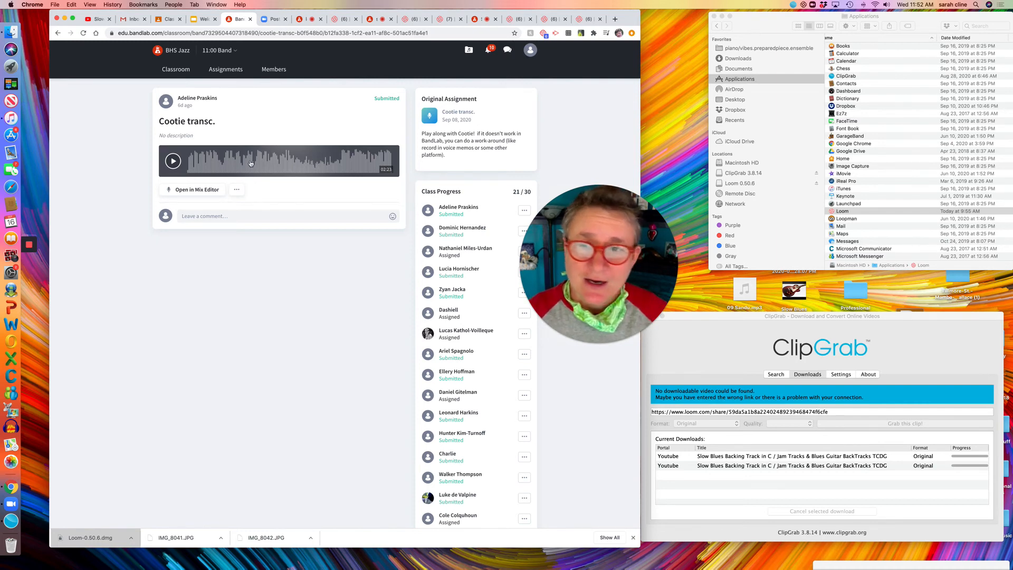
click(205, 191)
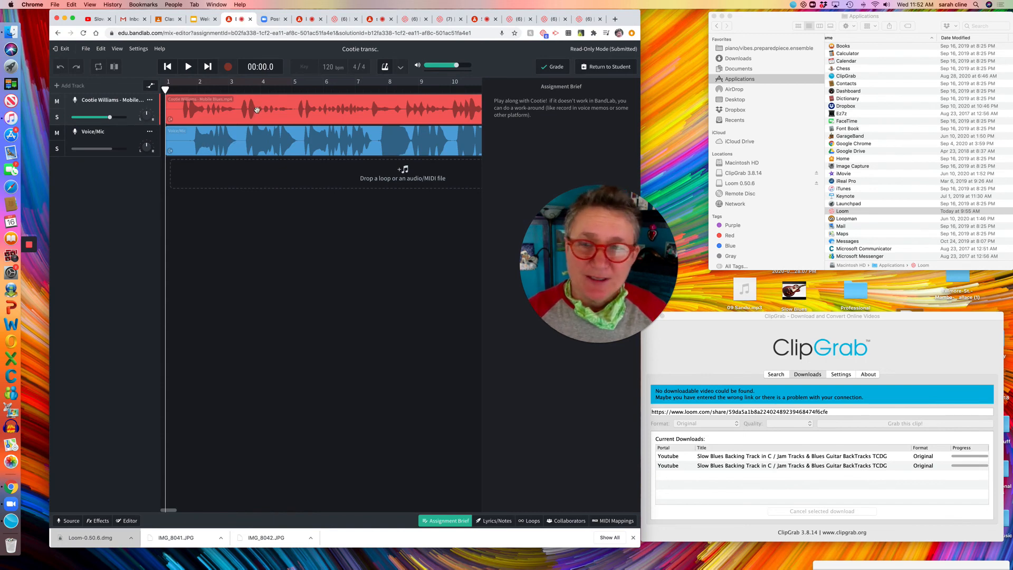
Step: Show the track automation and lower the Cootie Williams track's volume line to -11.3 dB, and raise it again
click(151, 85)
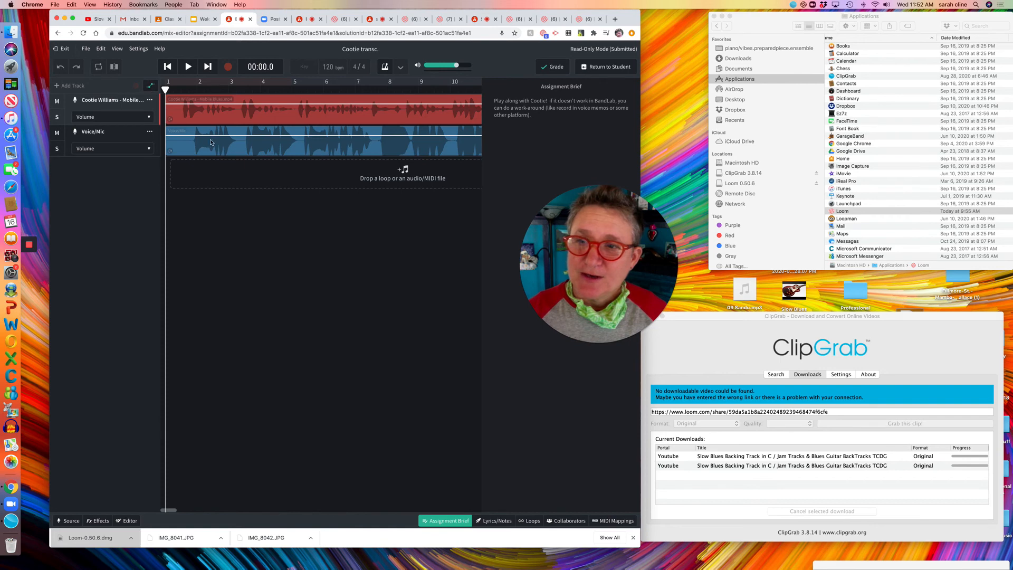
drag(213, 105, 213, 115)
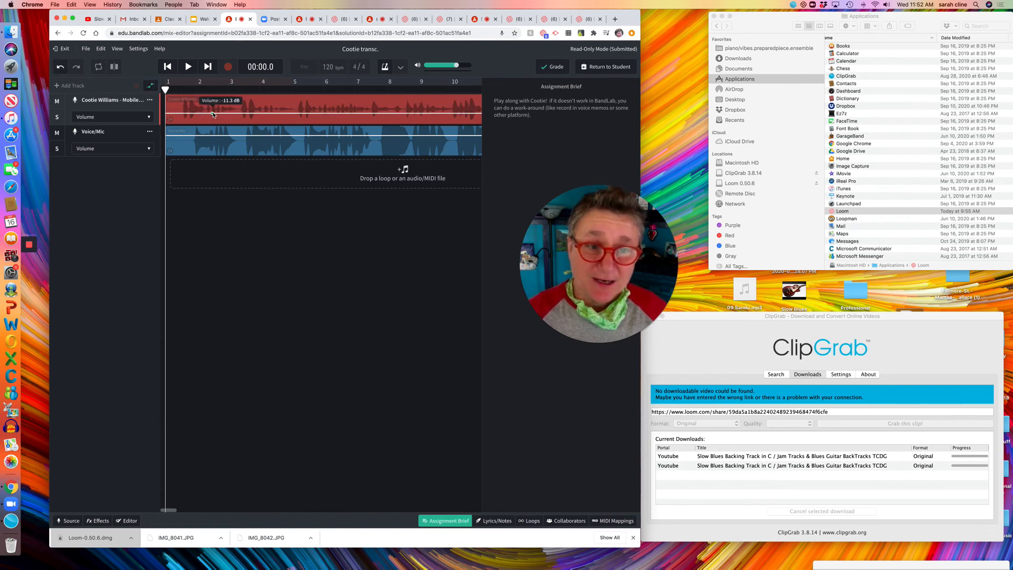
drag(213, 115, 215, 107)
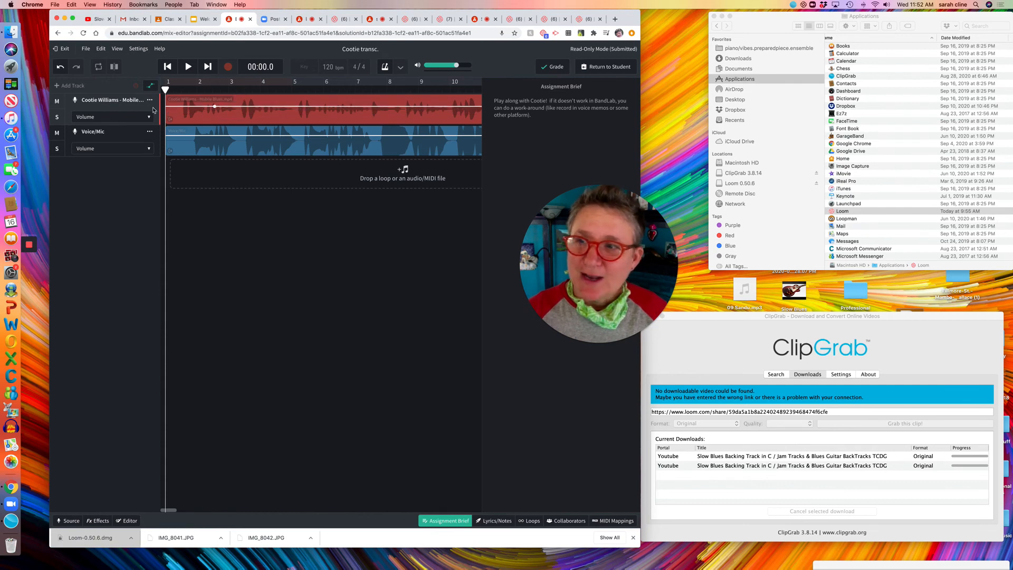
Step: Mute and unmute the Cootie Williams track, and return to the student's submission page
click(57, 101)
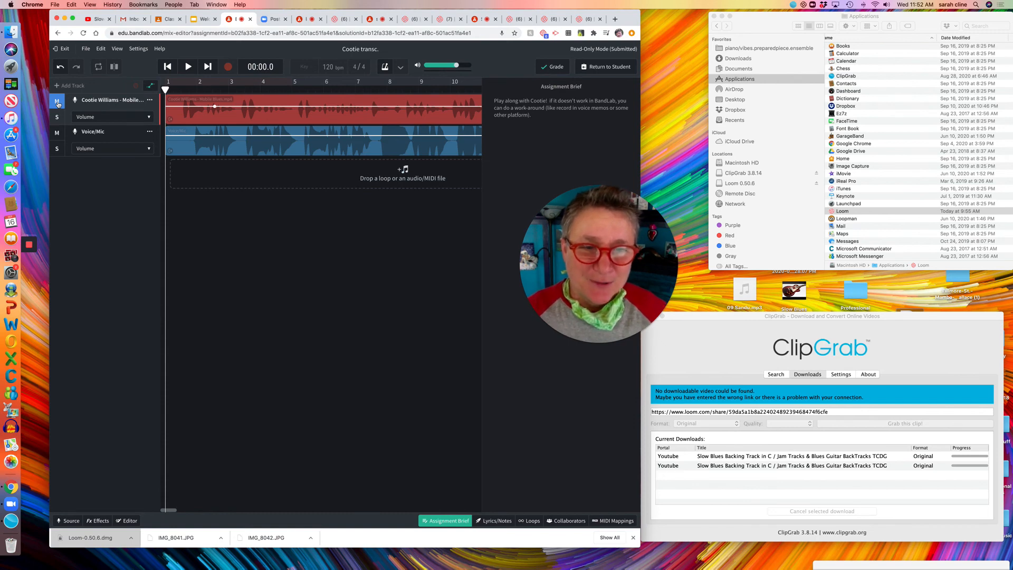
click(58, 103)
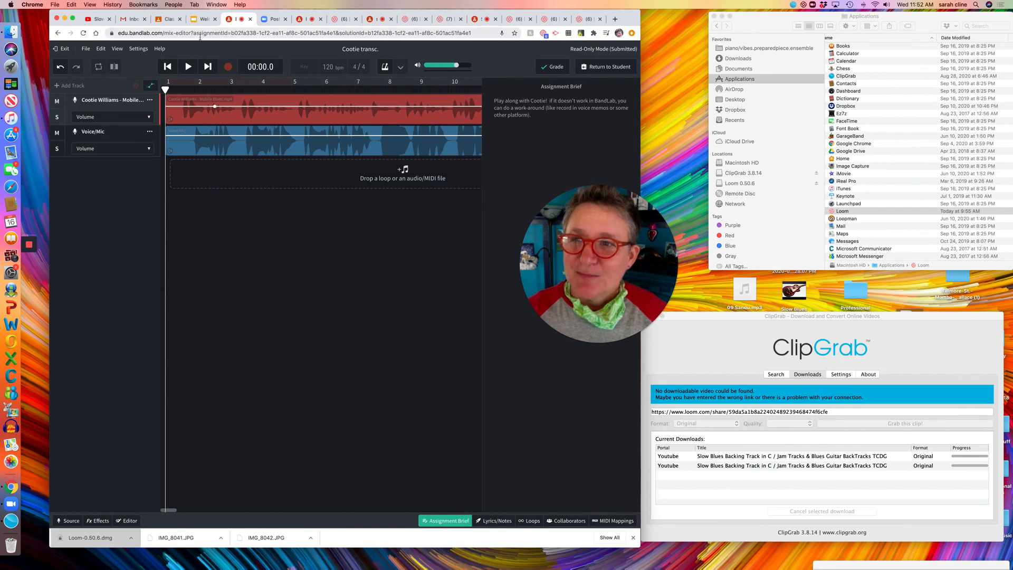
click(58, 34)
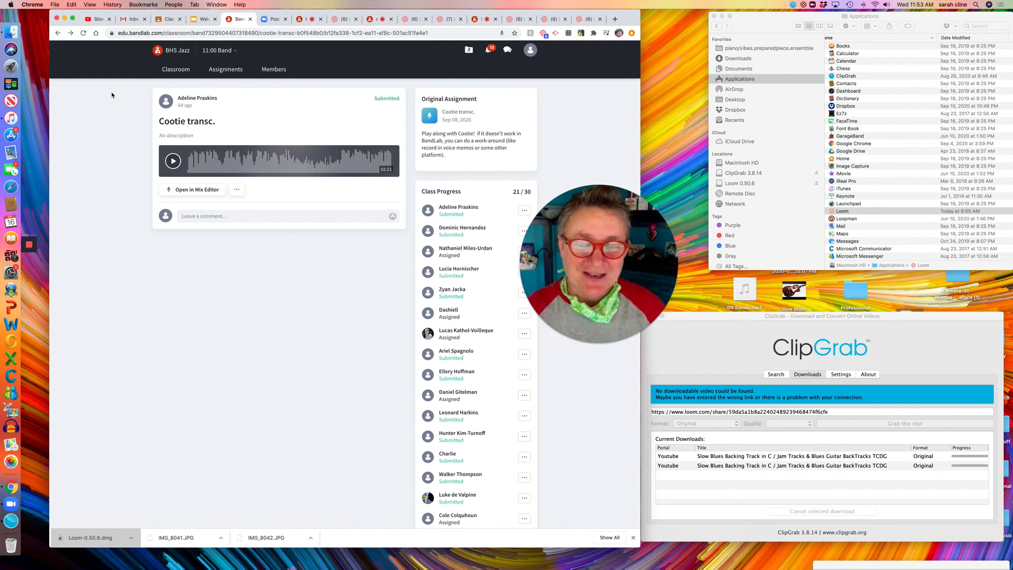
mouse_move(624, 338)
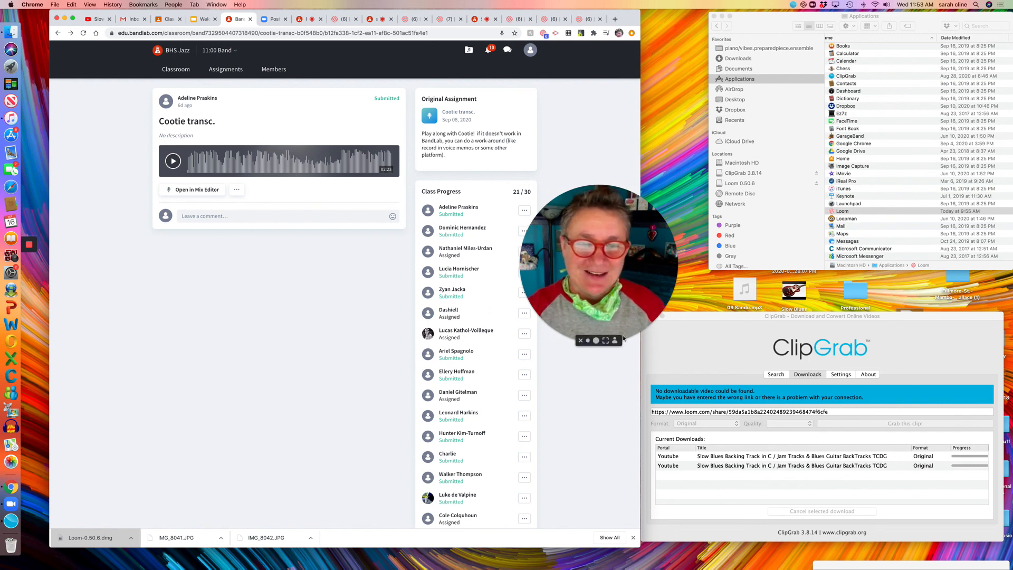
click(581, 341)
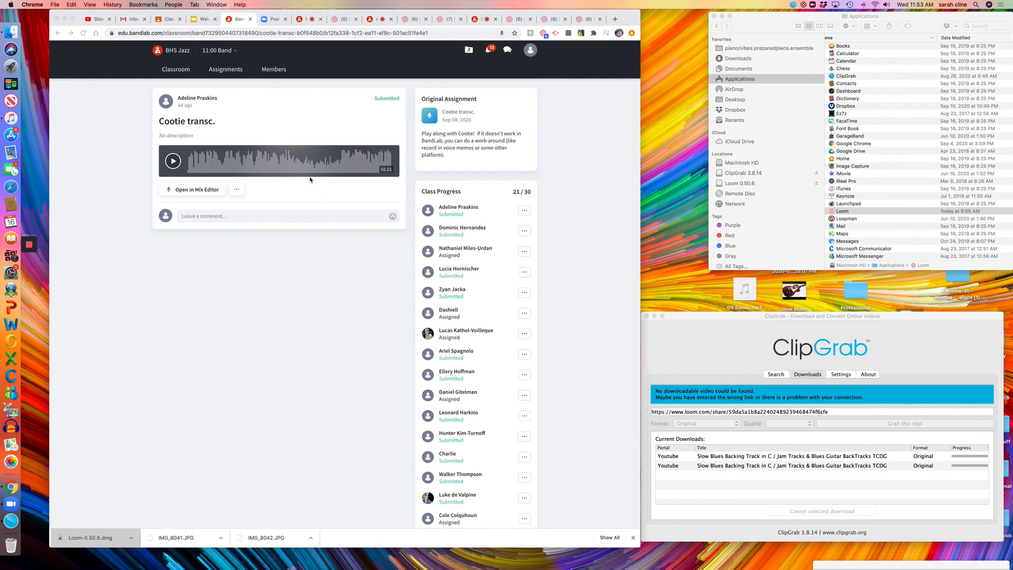
click(13, 33)
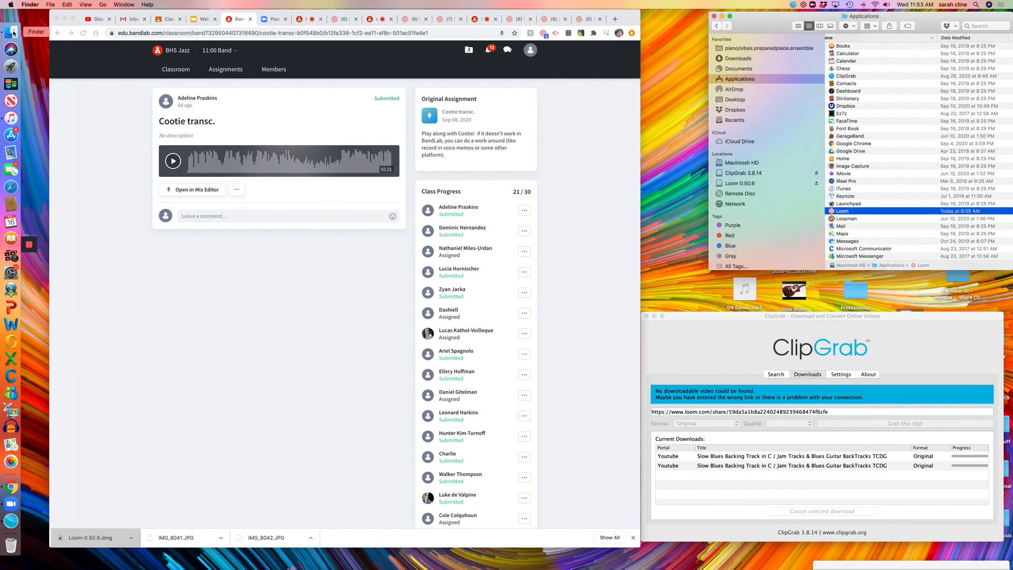